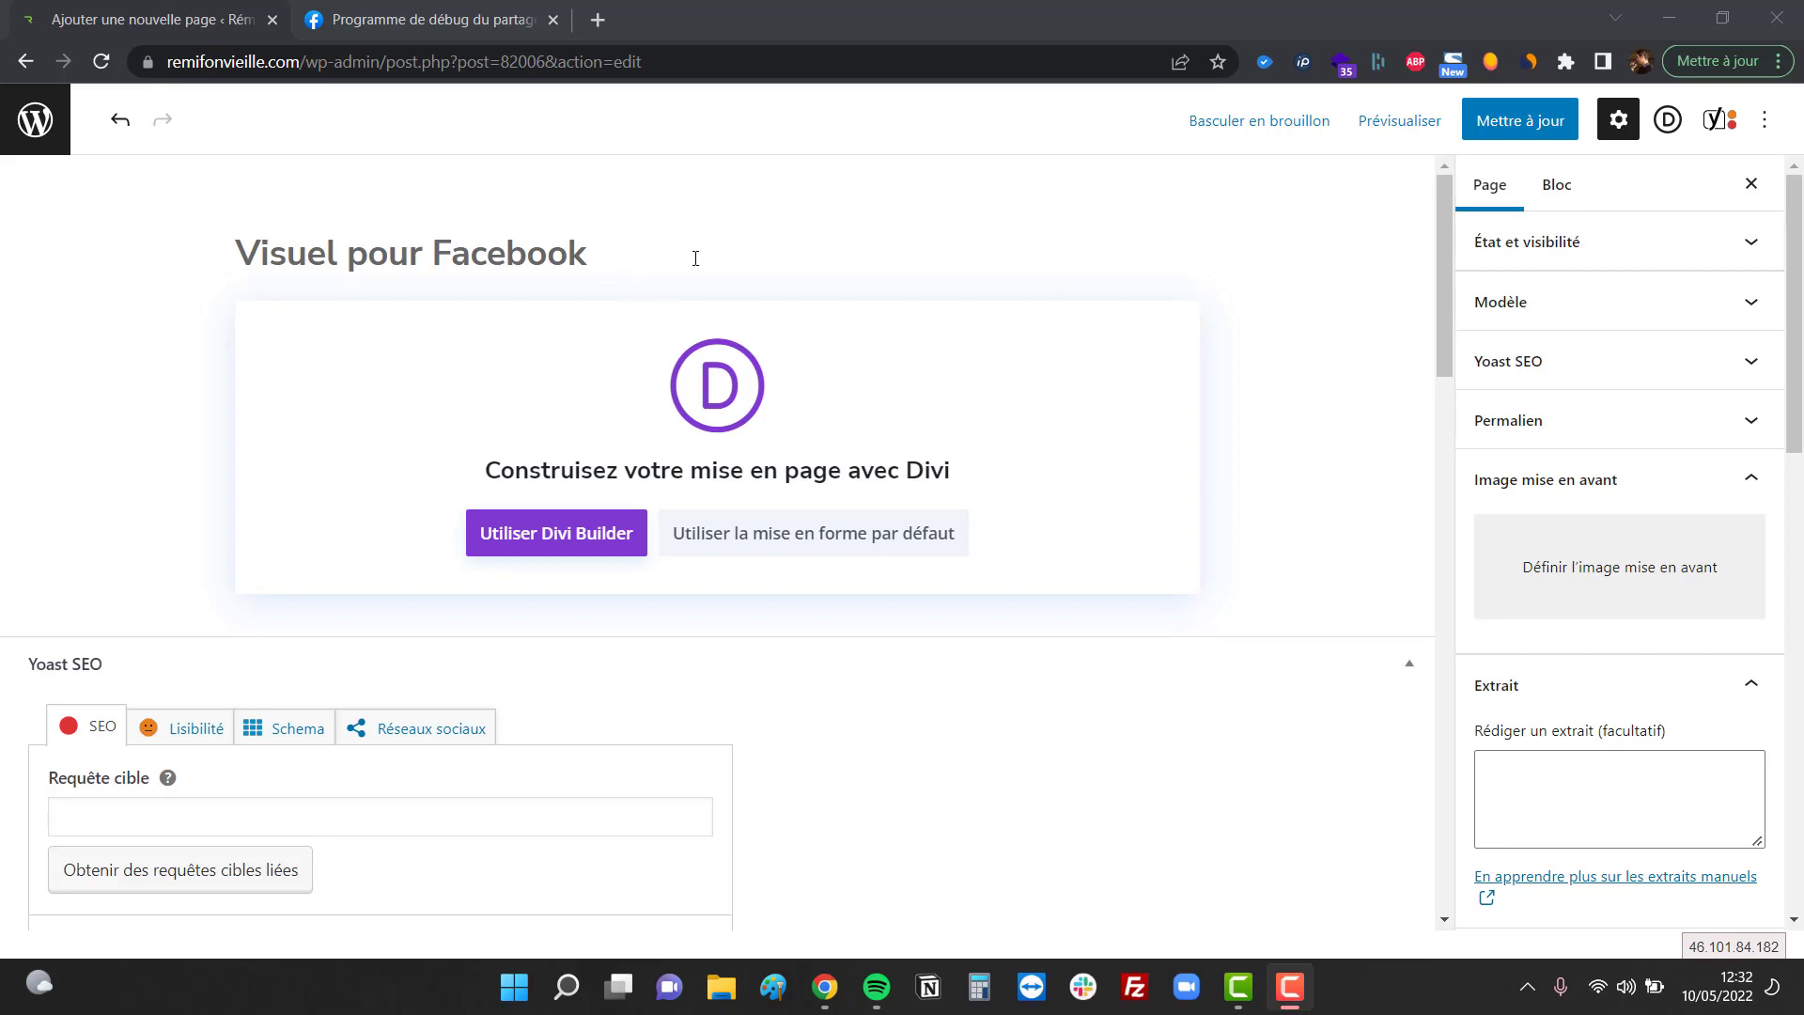
- Show the URL slug and public link of the "Visuel pour Facebook" page in its permalink settings
triple_click(445, 252)
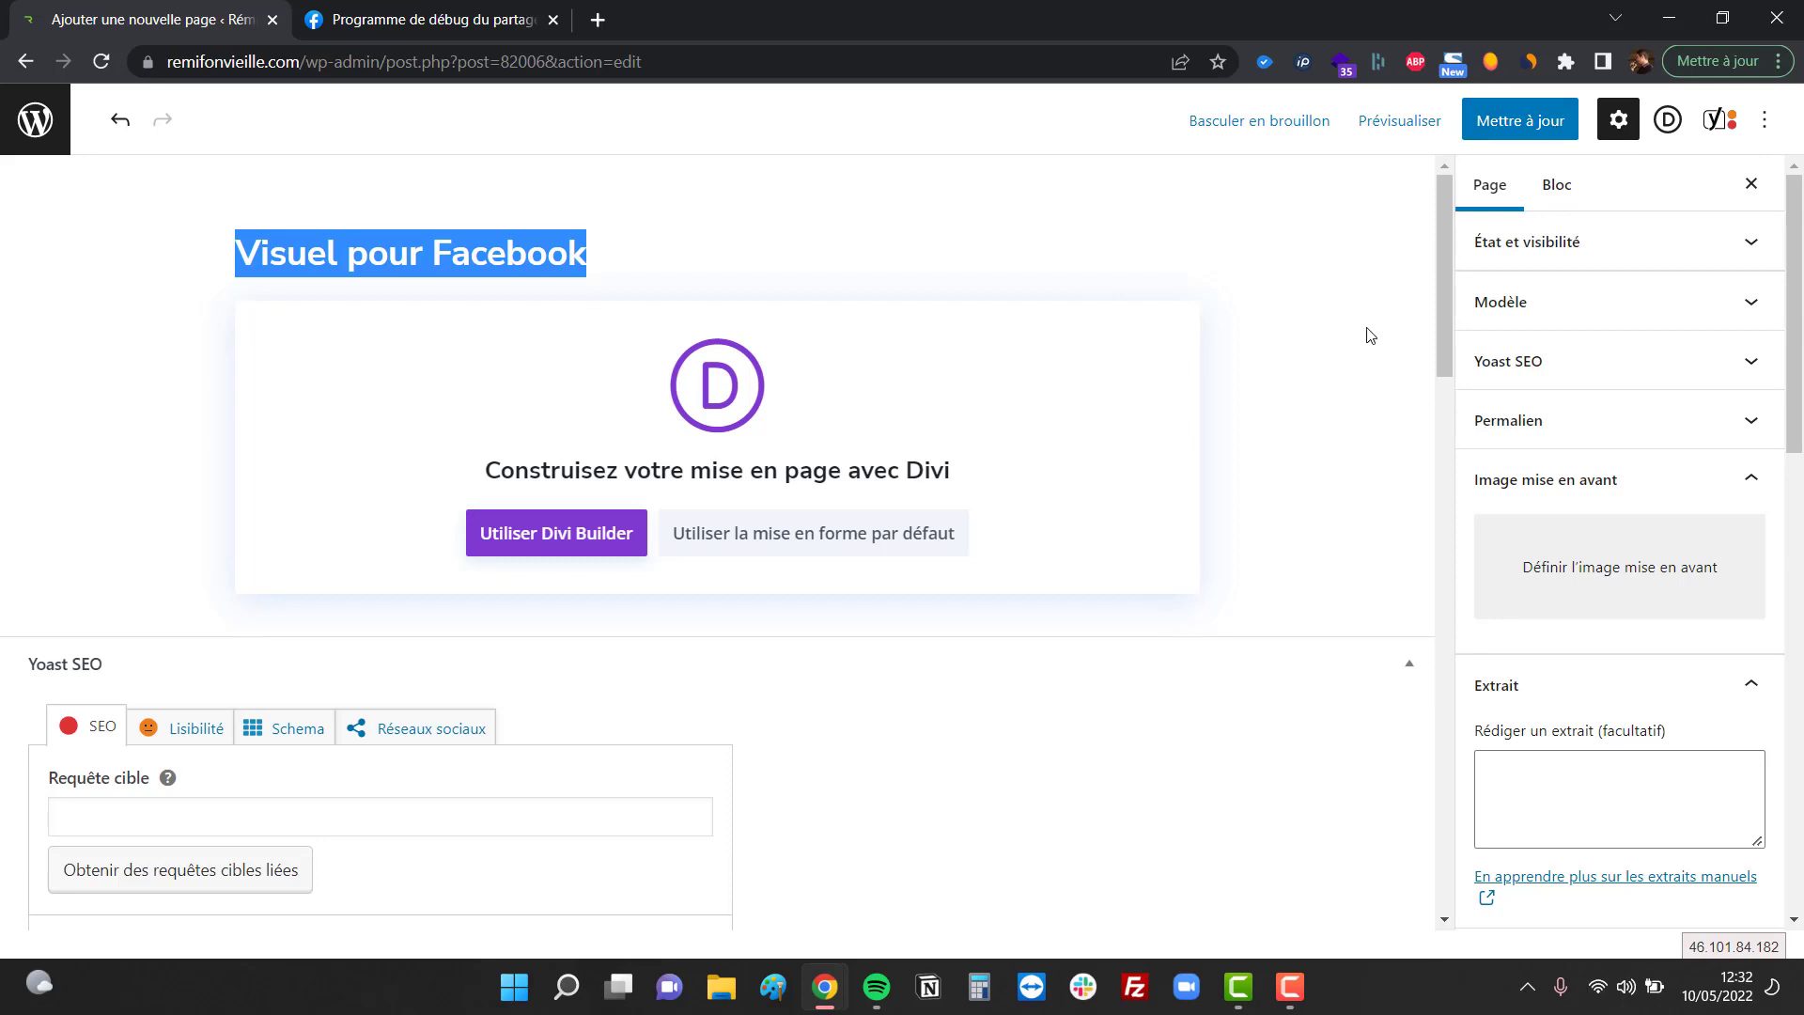
left_click(1487, 252)
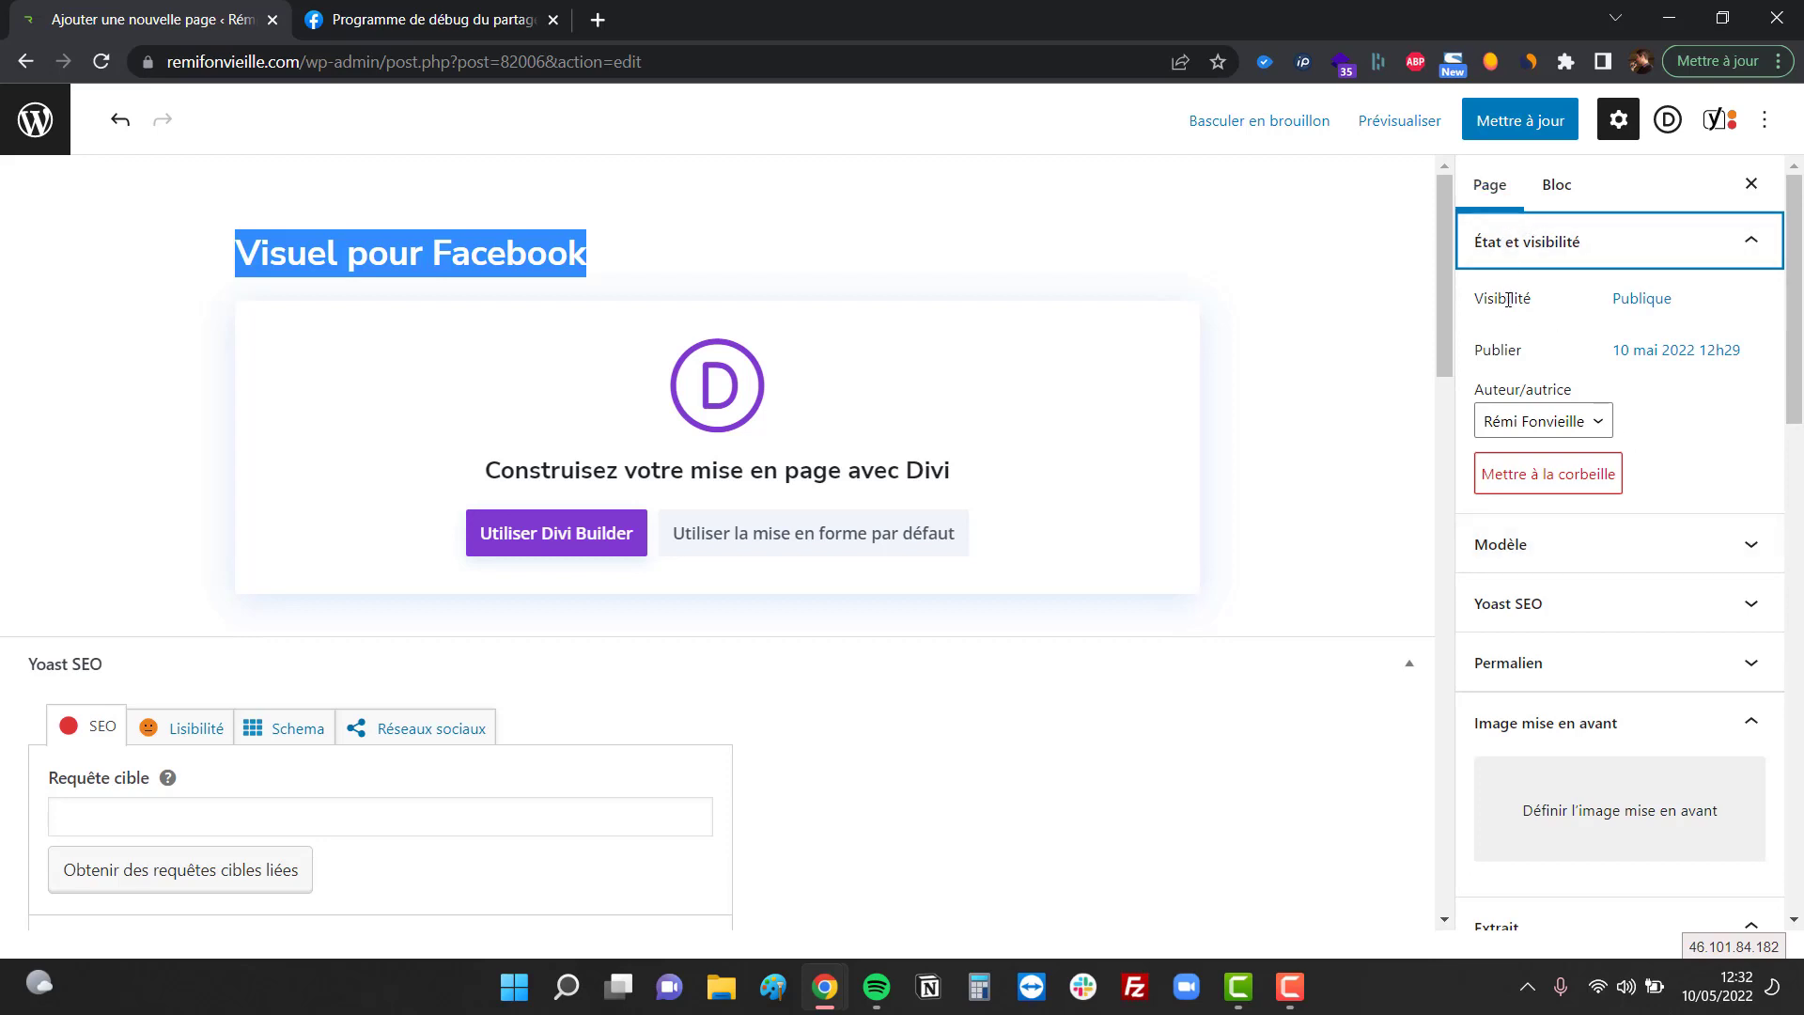
left_click(1505, 247)
left_click(1503, 425)
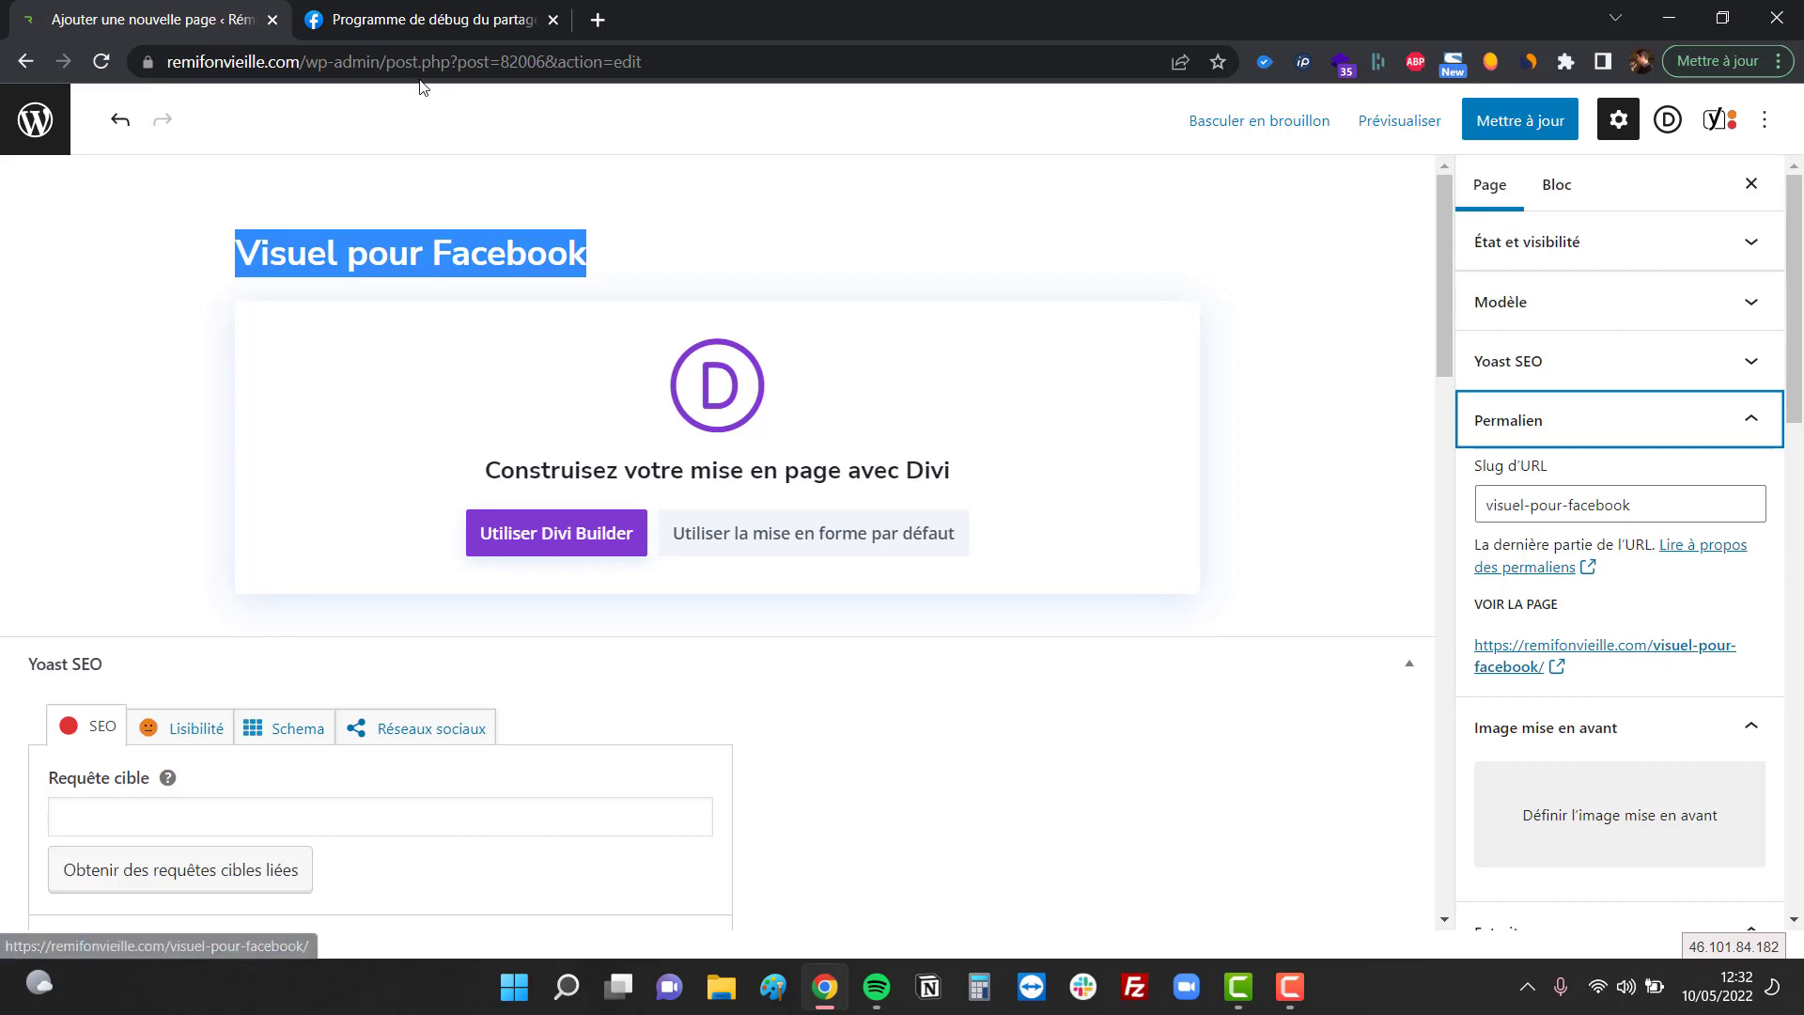
- Switch to Facebook's sharing debugger and debug the full URL of the visuel-pour-facebook page
left_click(413, 30)
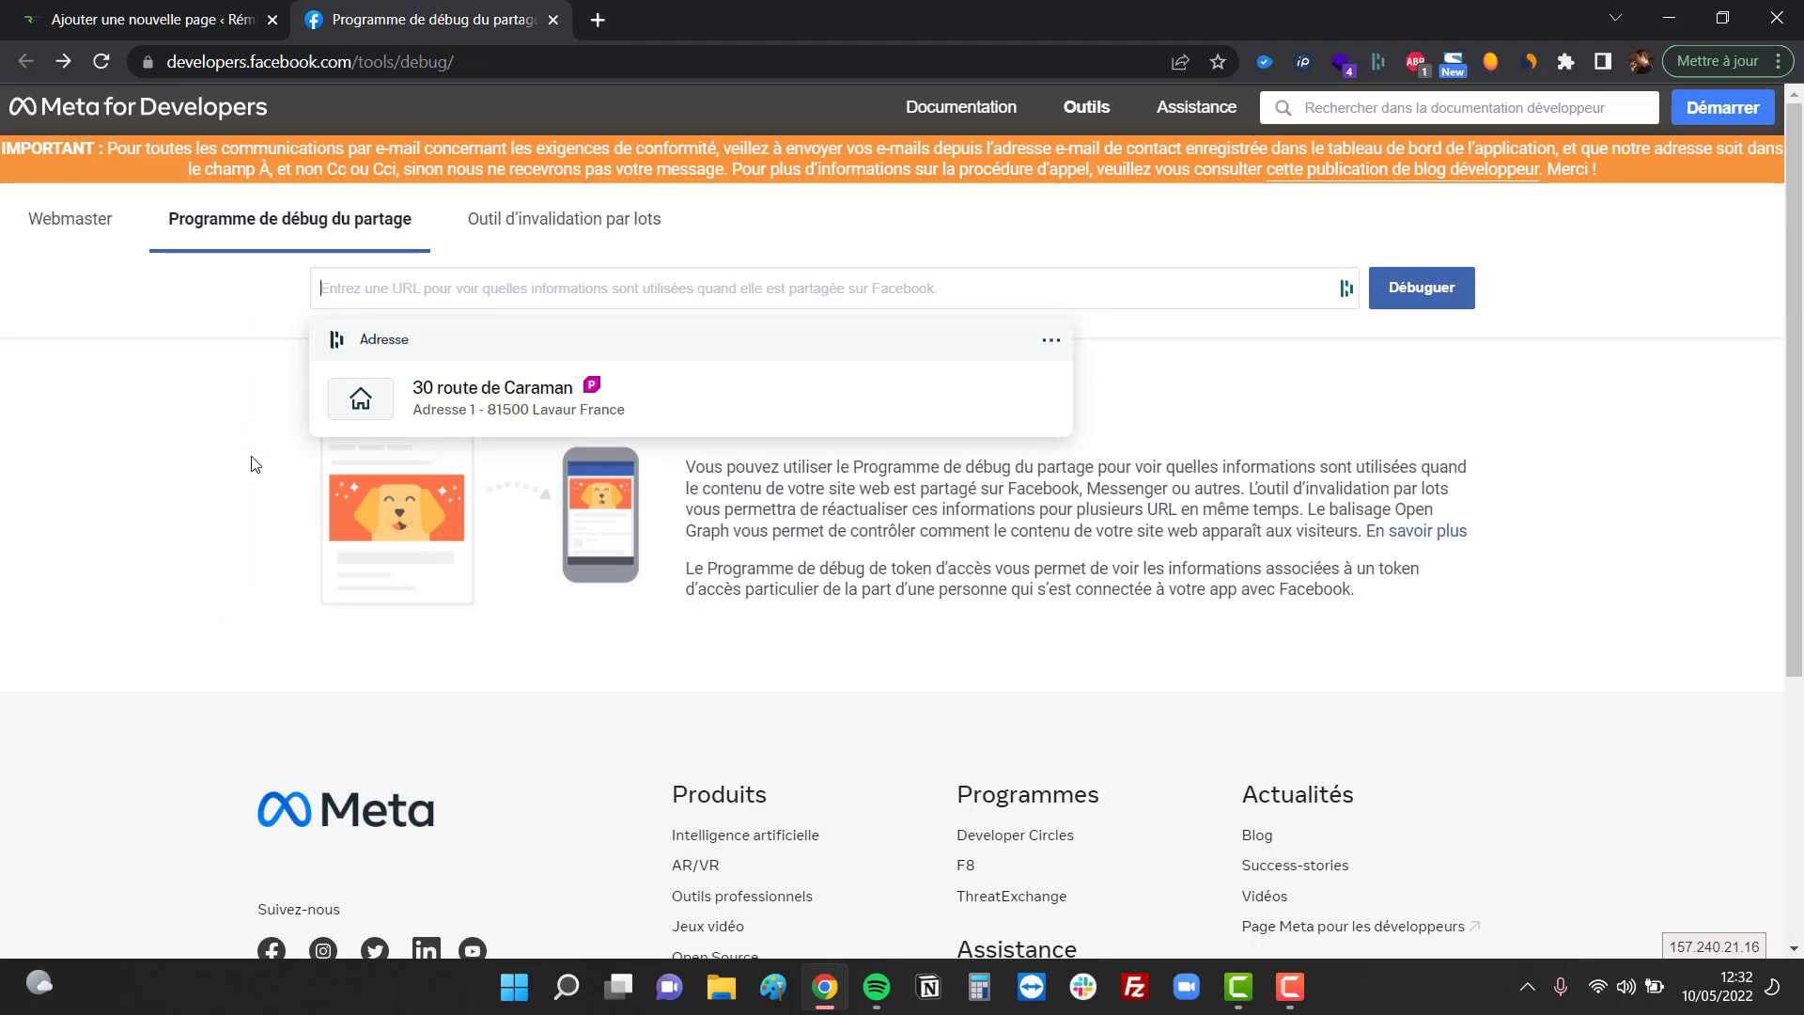
type("https://remifonvieille.com/visuel-pour-facebook/")
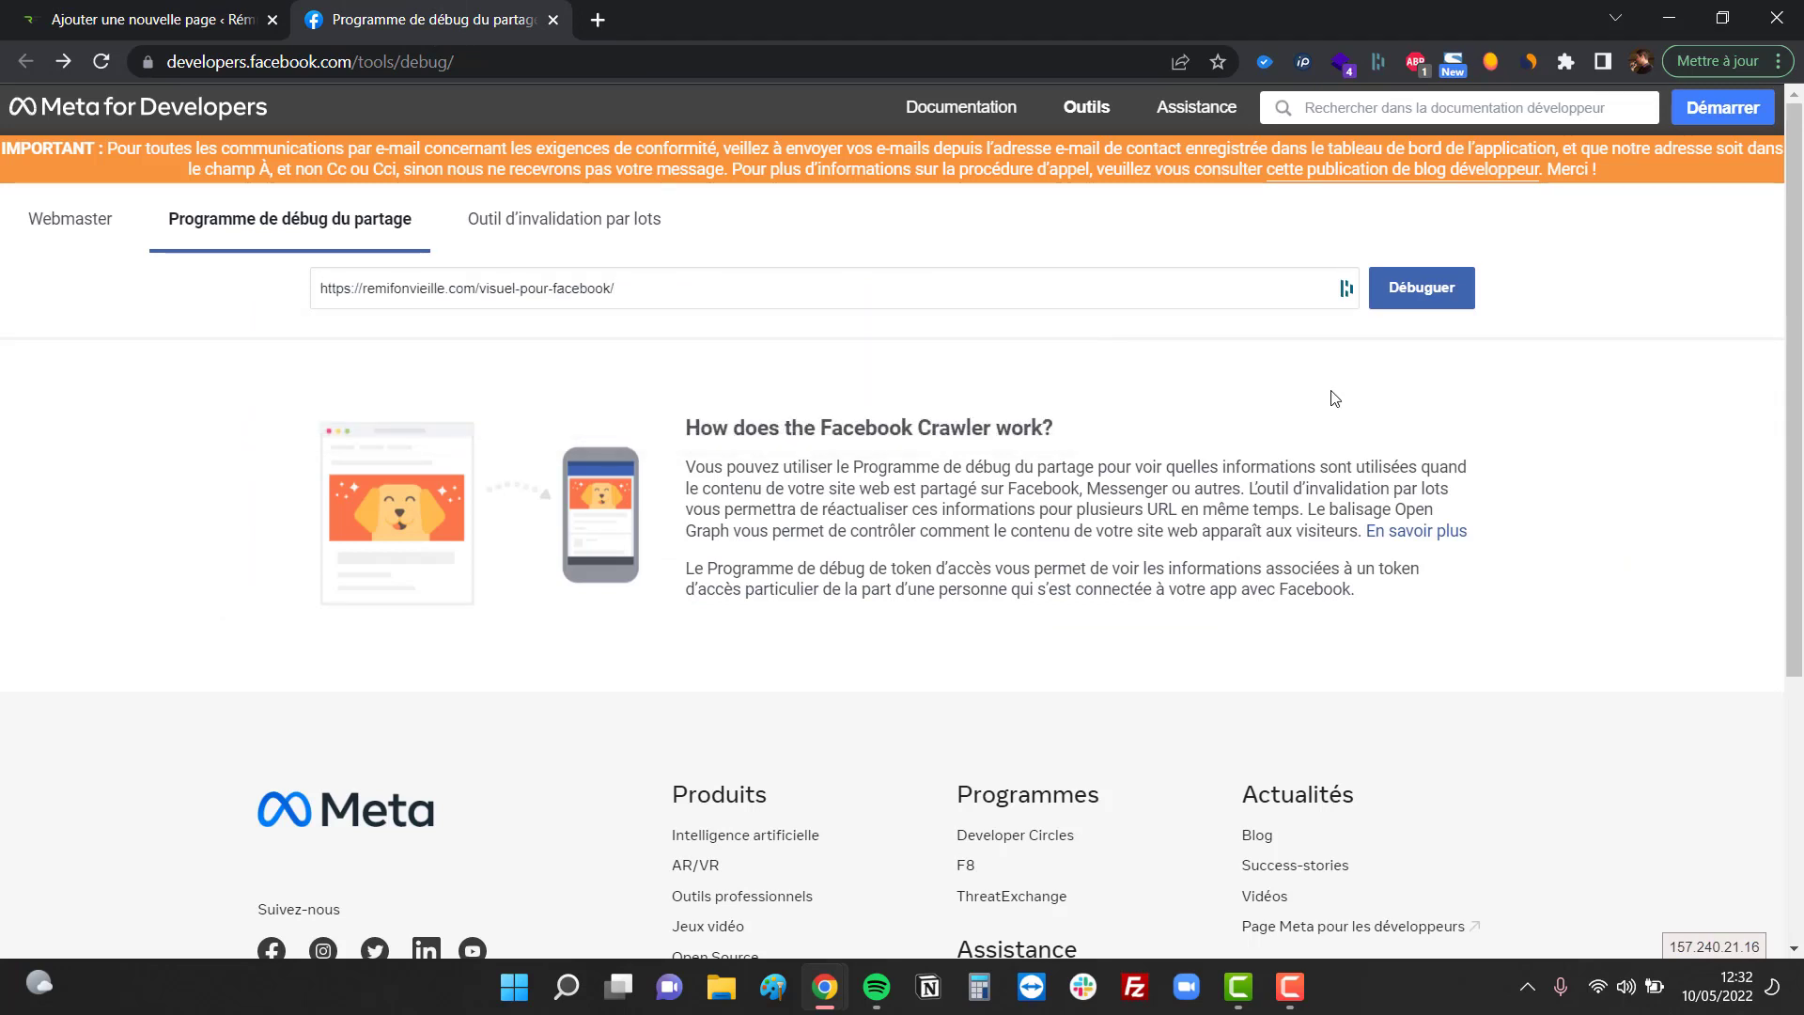
left_click(1395, 301)
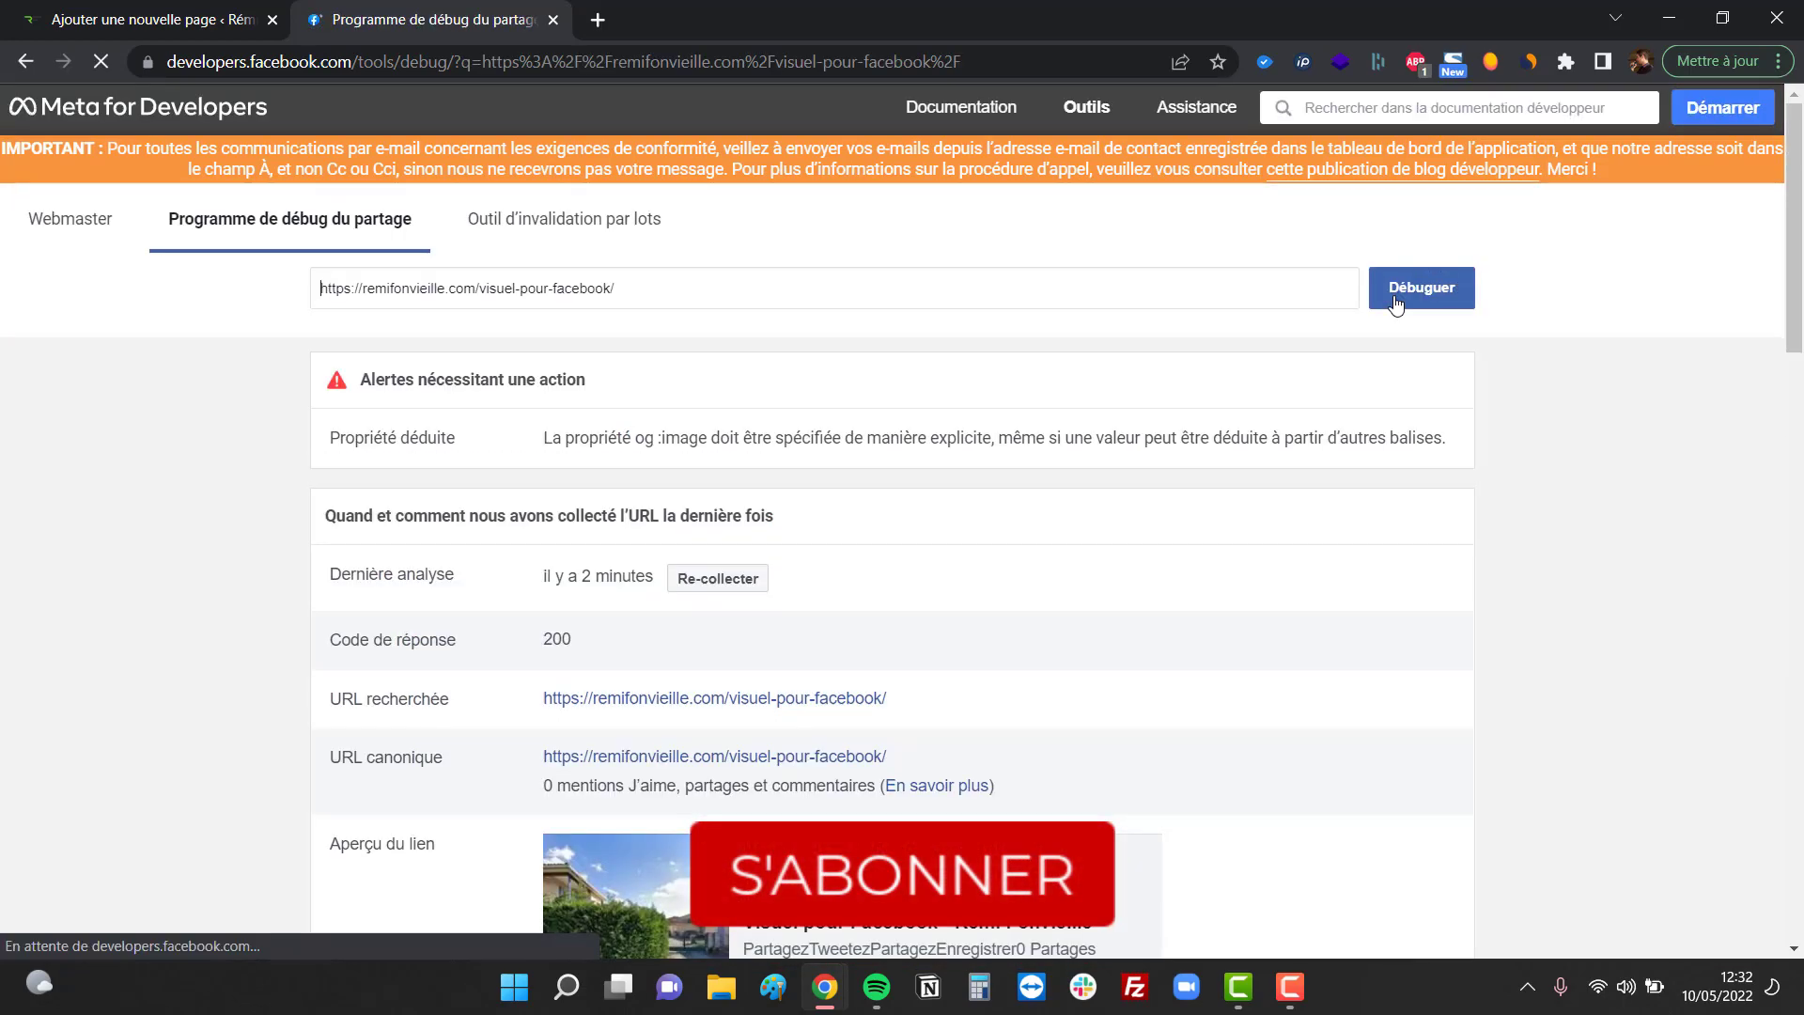
- Review the debugger's link preview and request a fresh scrape of the page URL
scroll(1278, 589, "down", 1)
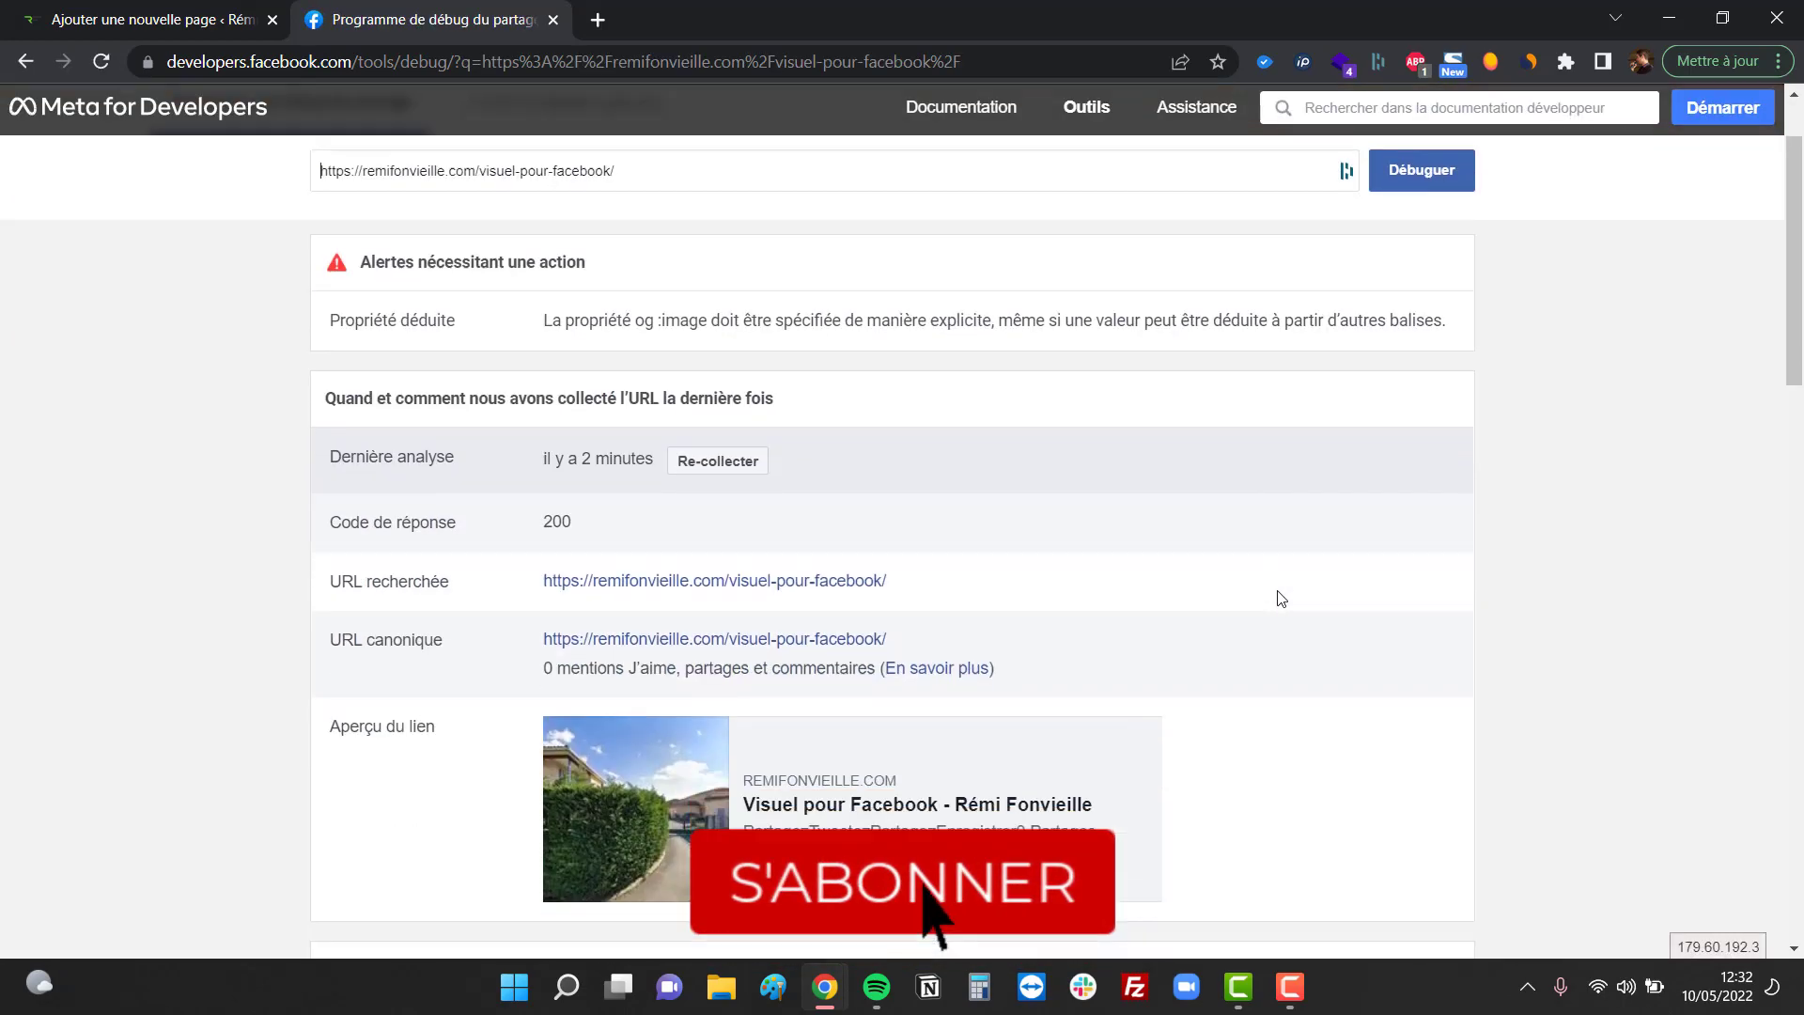
scroll(1280, 592, "down", 3)
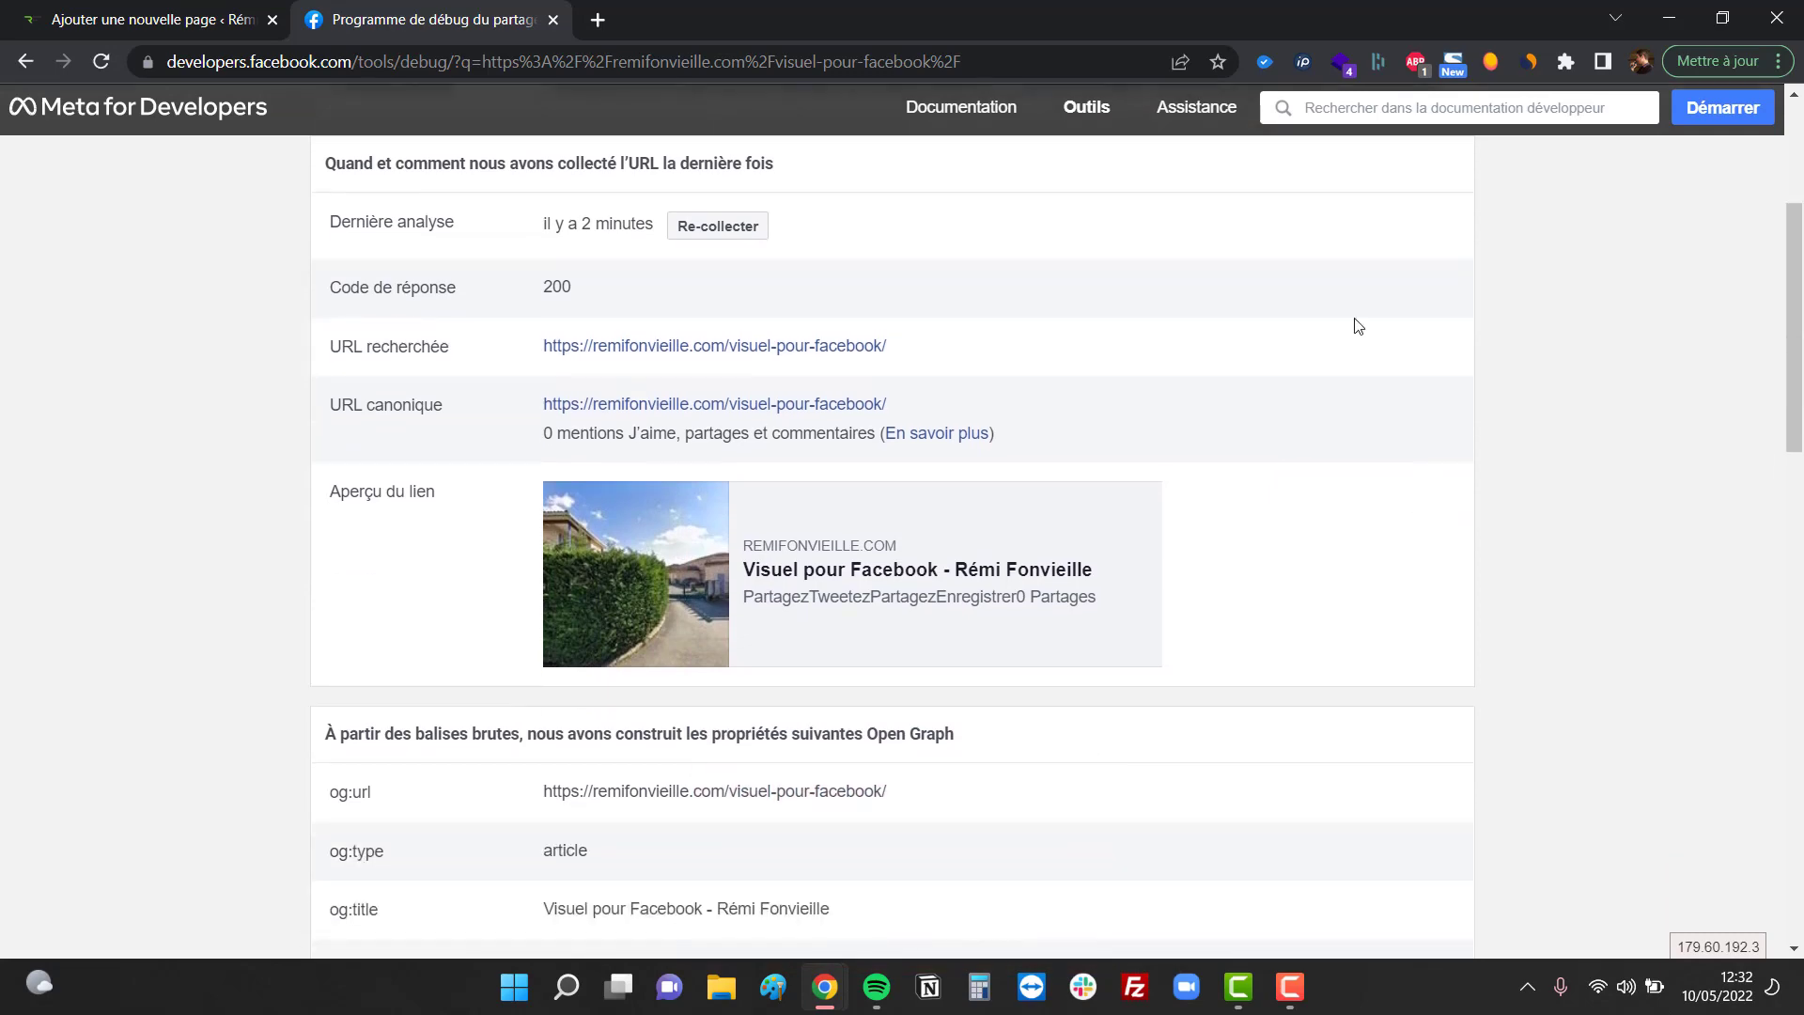
scroll(1382, 632, "up", 1)
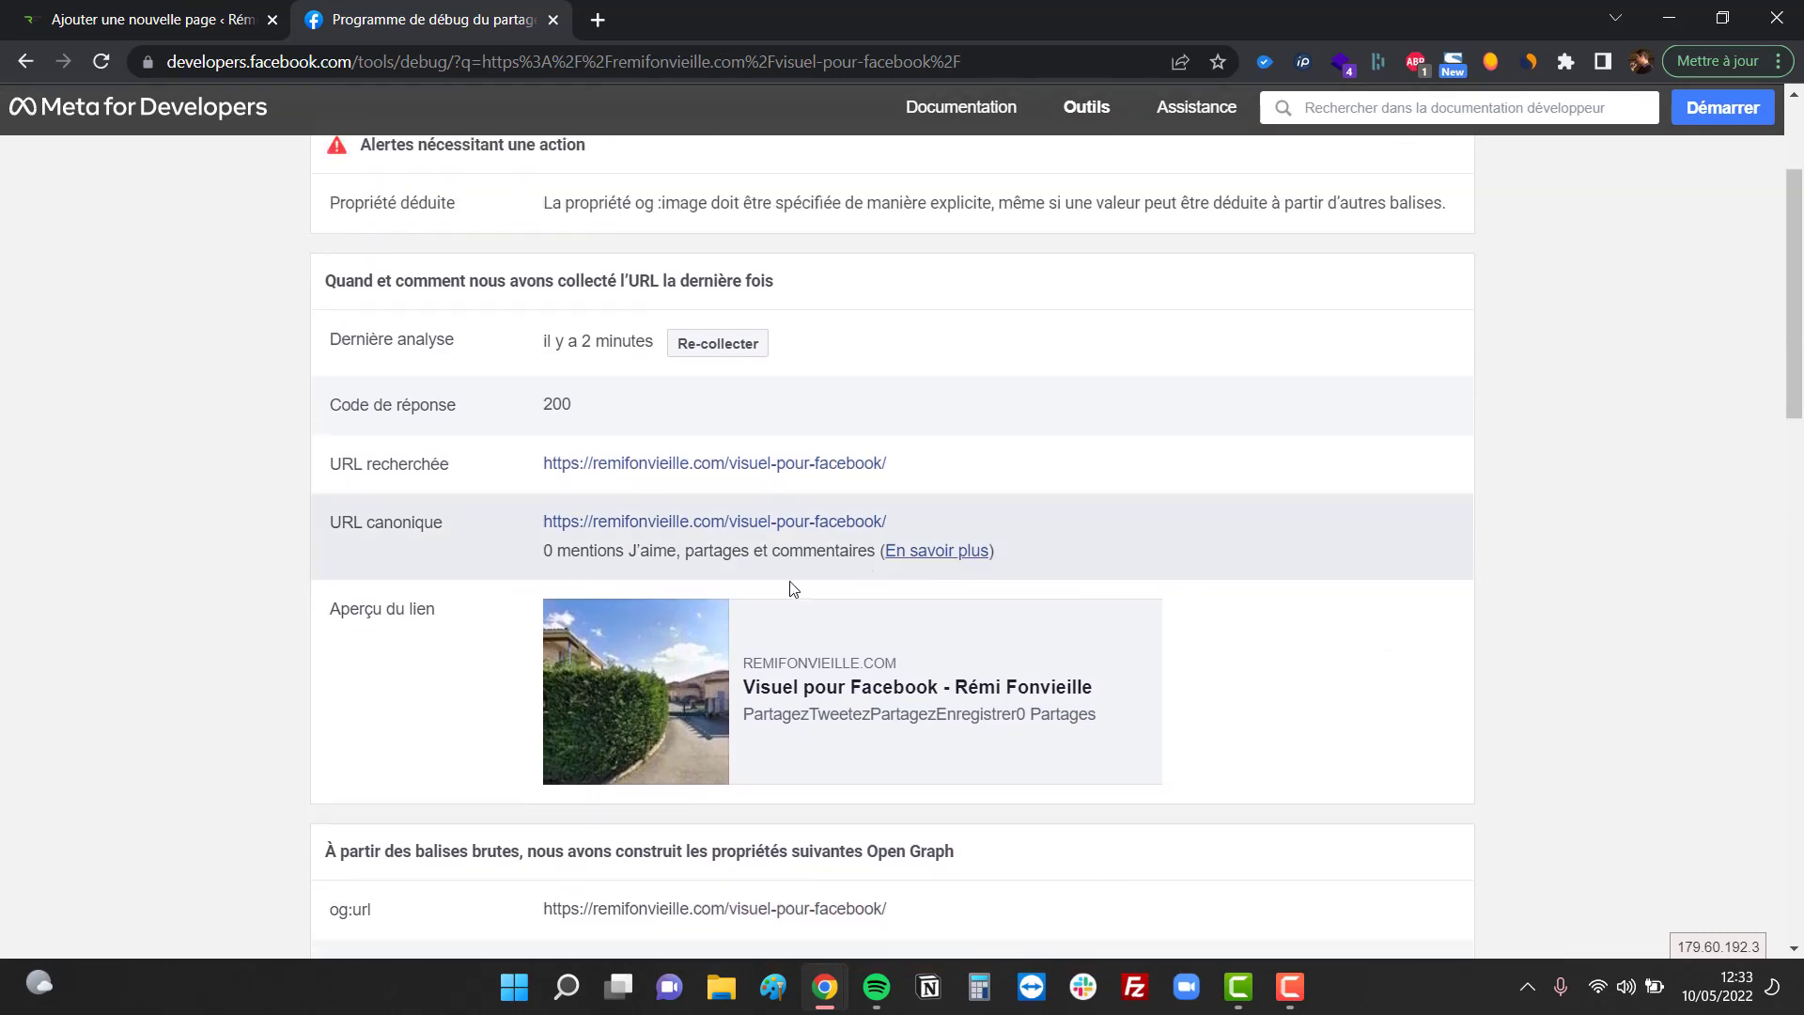
scroll(917, 736, "up", 2)
scroll(917, 736, "down", 1)
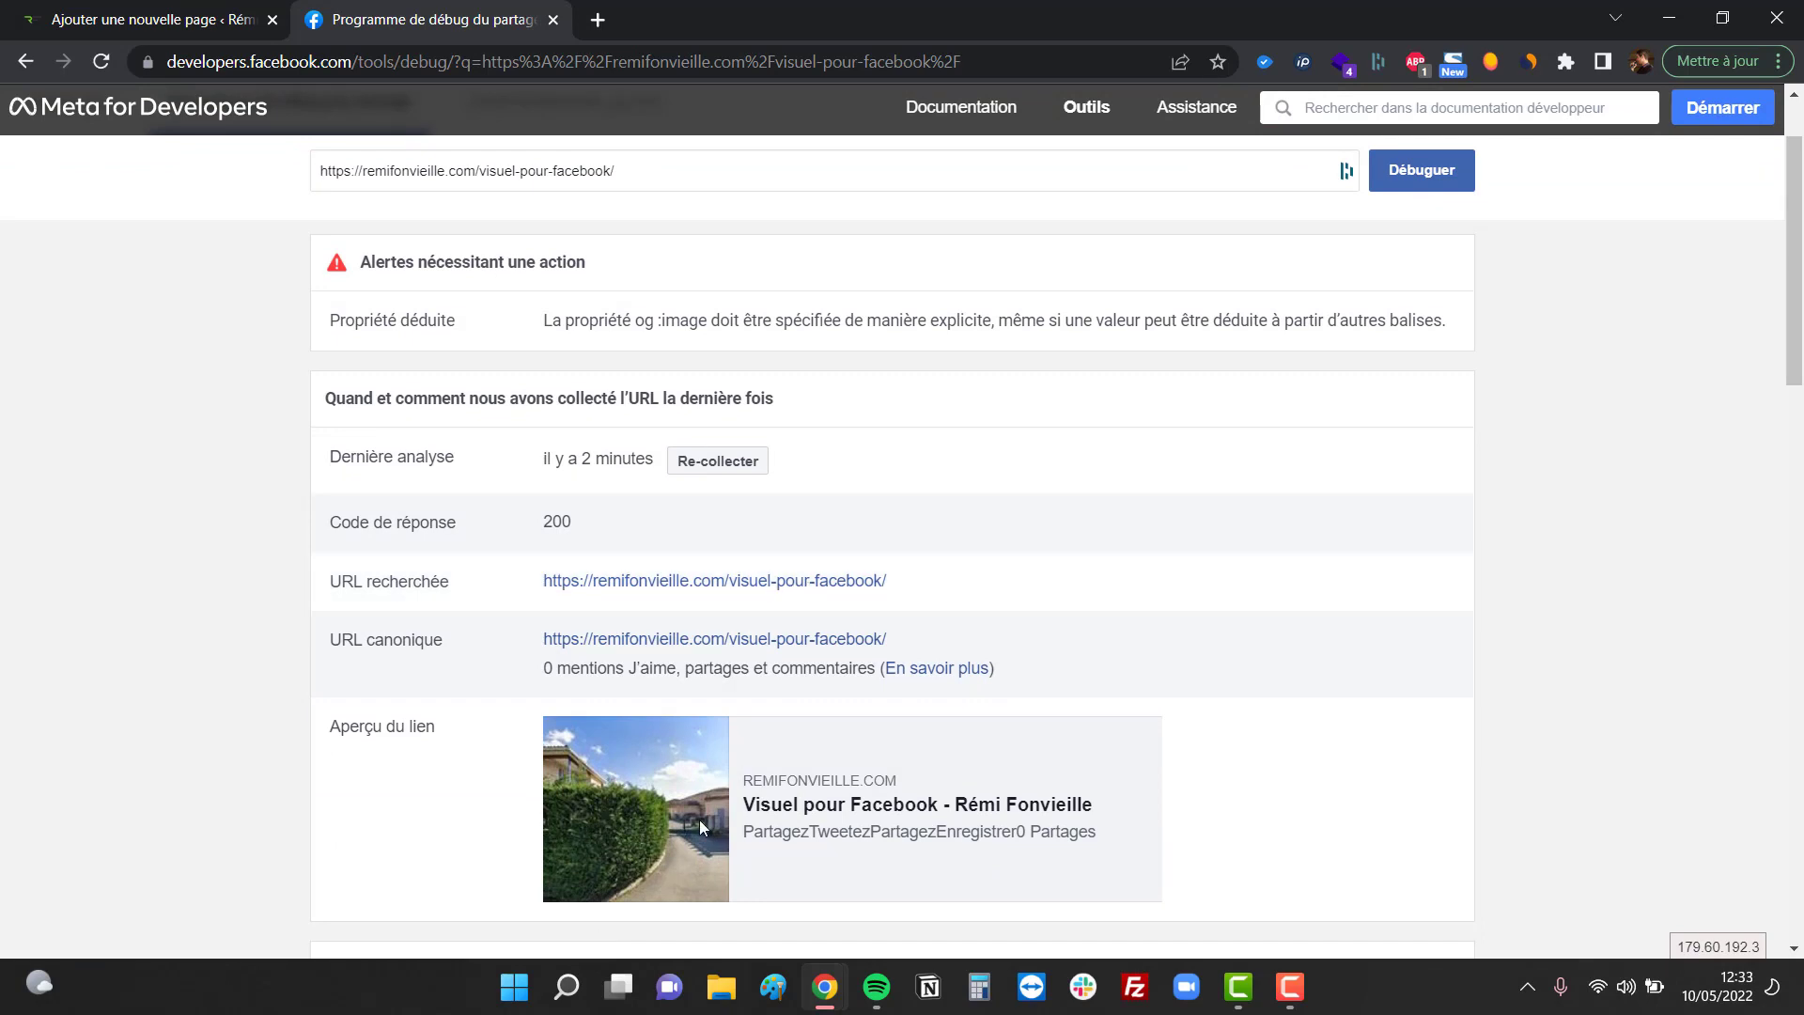
left_click(731, 478)
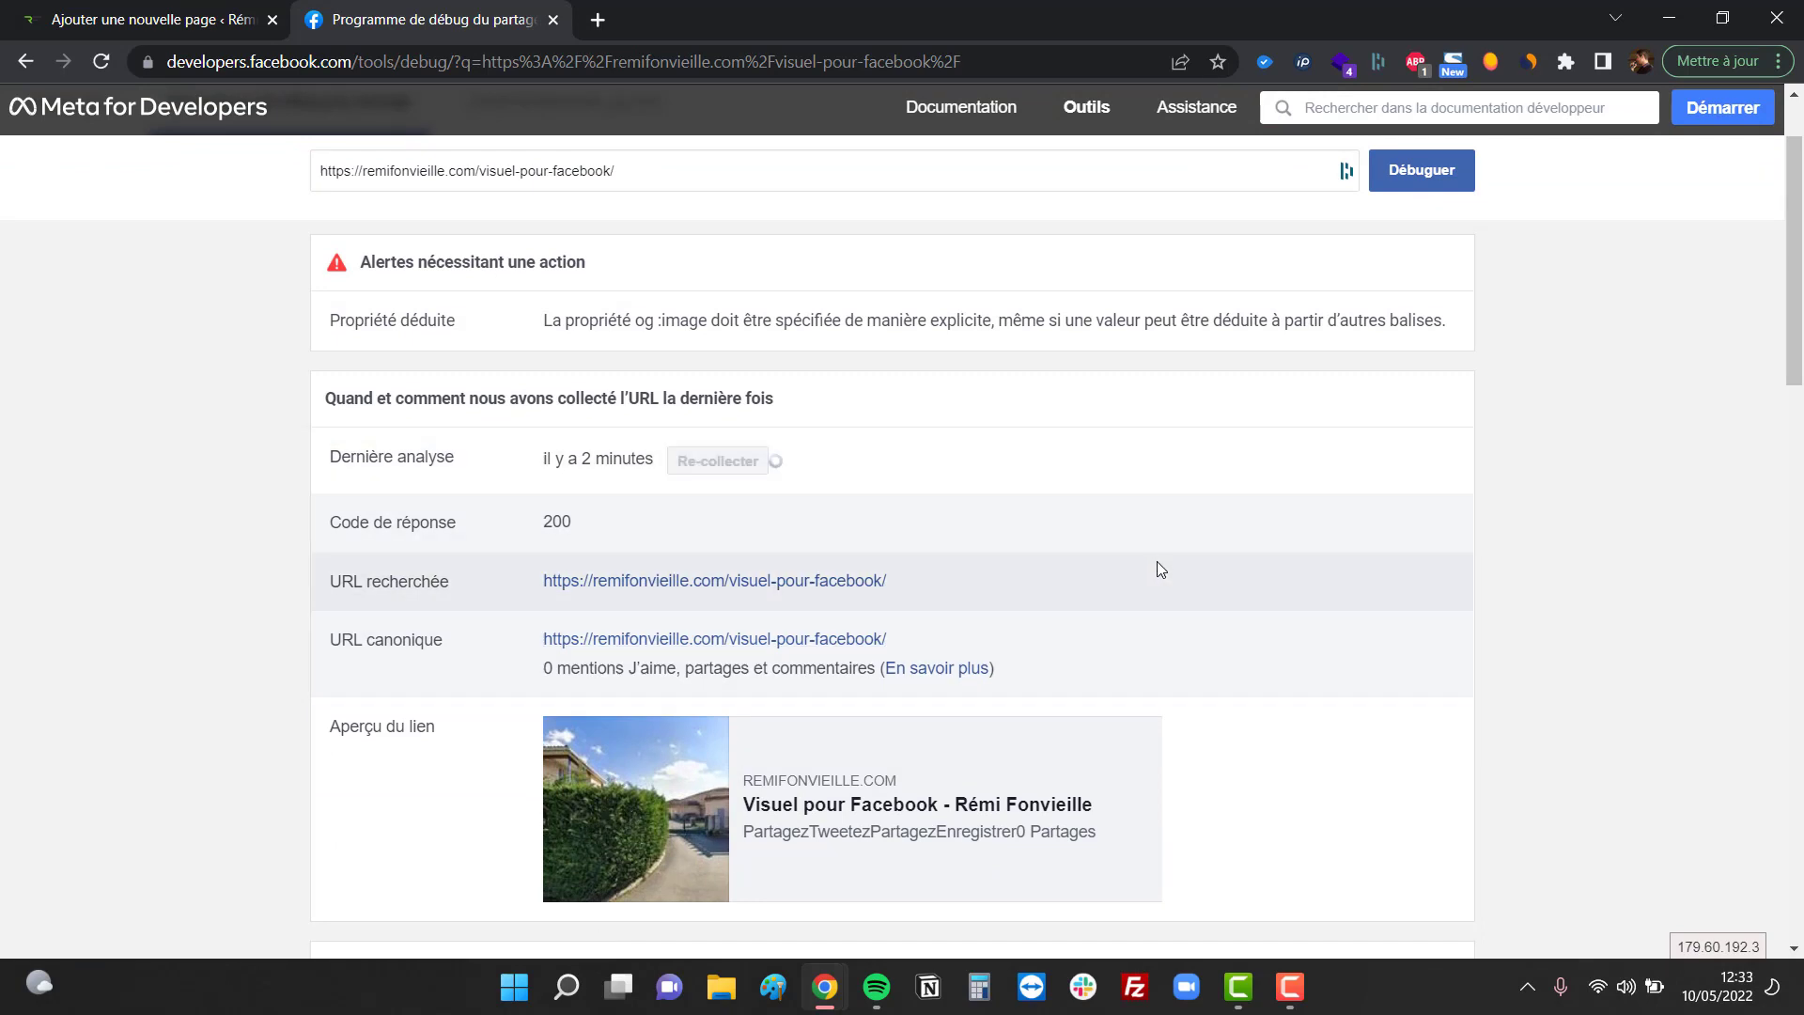
- Back in the WordPress page editor, set creer-un-ebook.jpg from the media library as the featured image and update the page
left_click(185, 23)
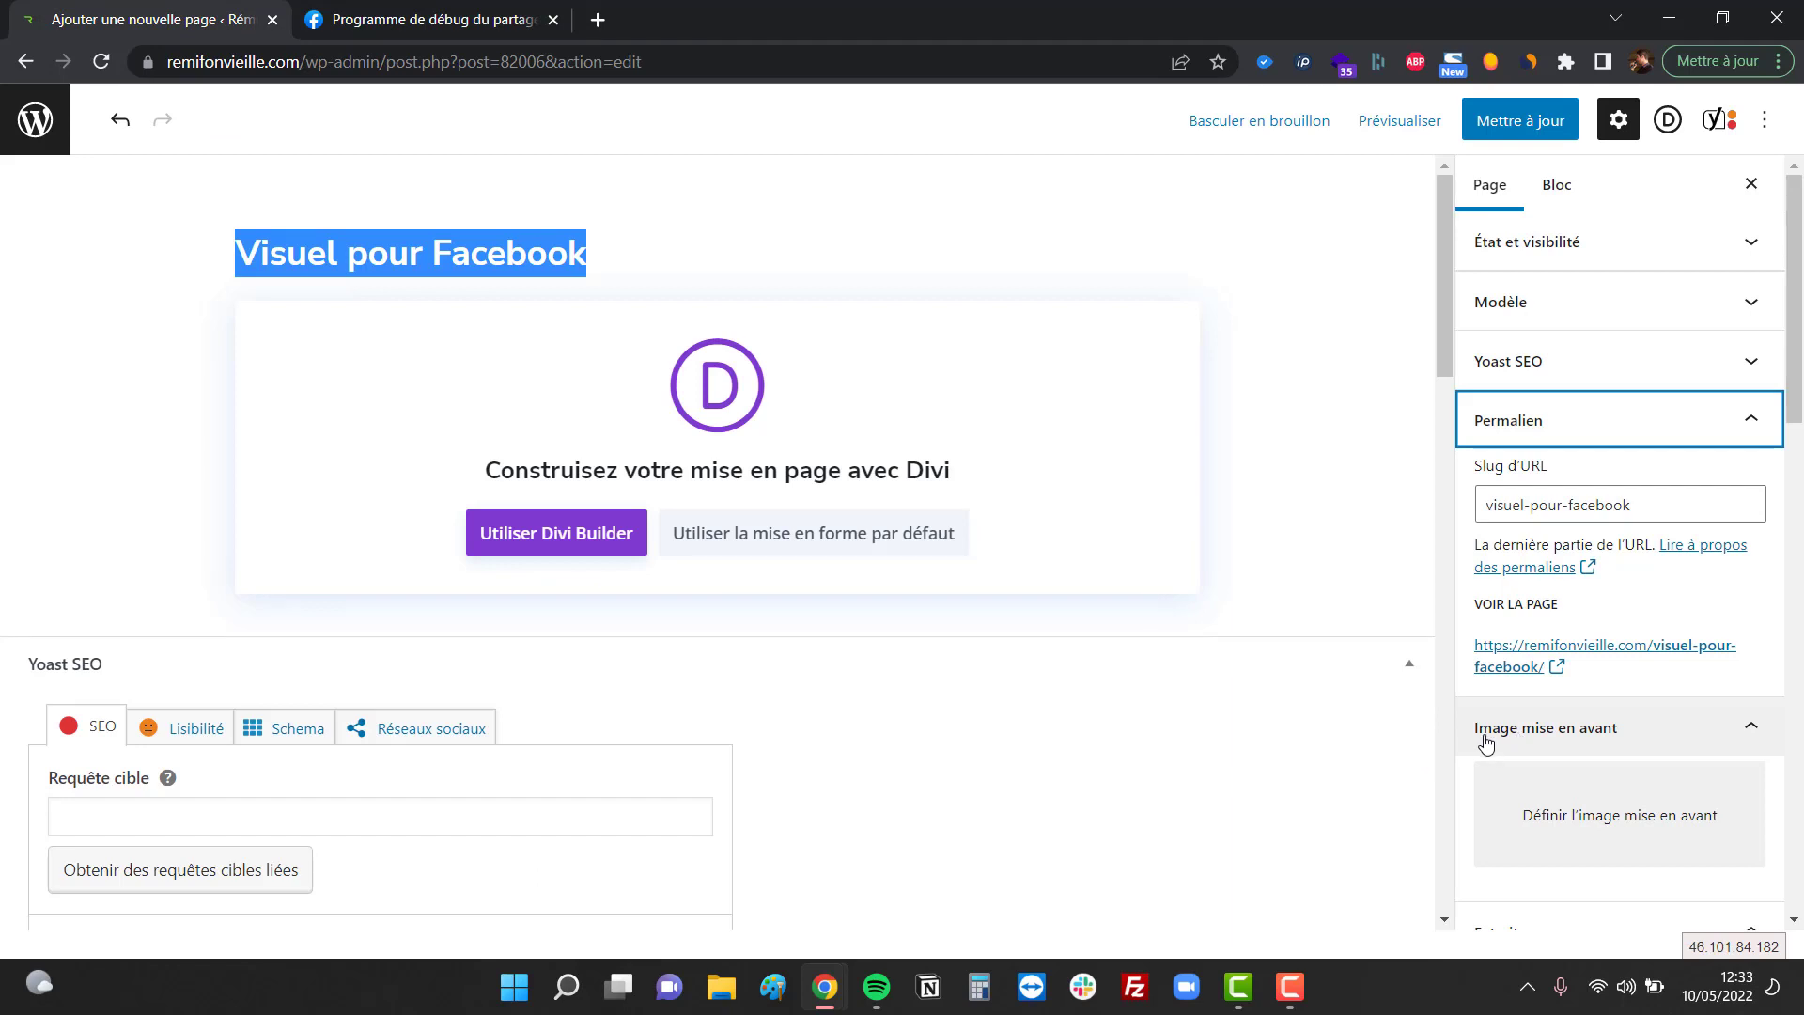
left_click(1629, 826)
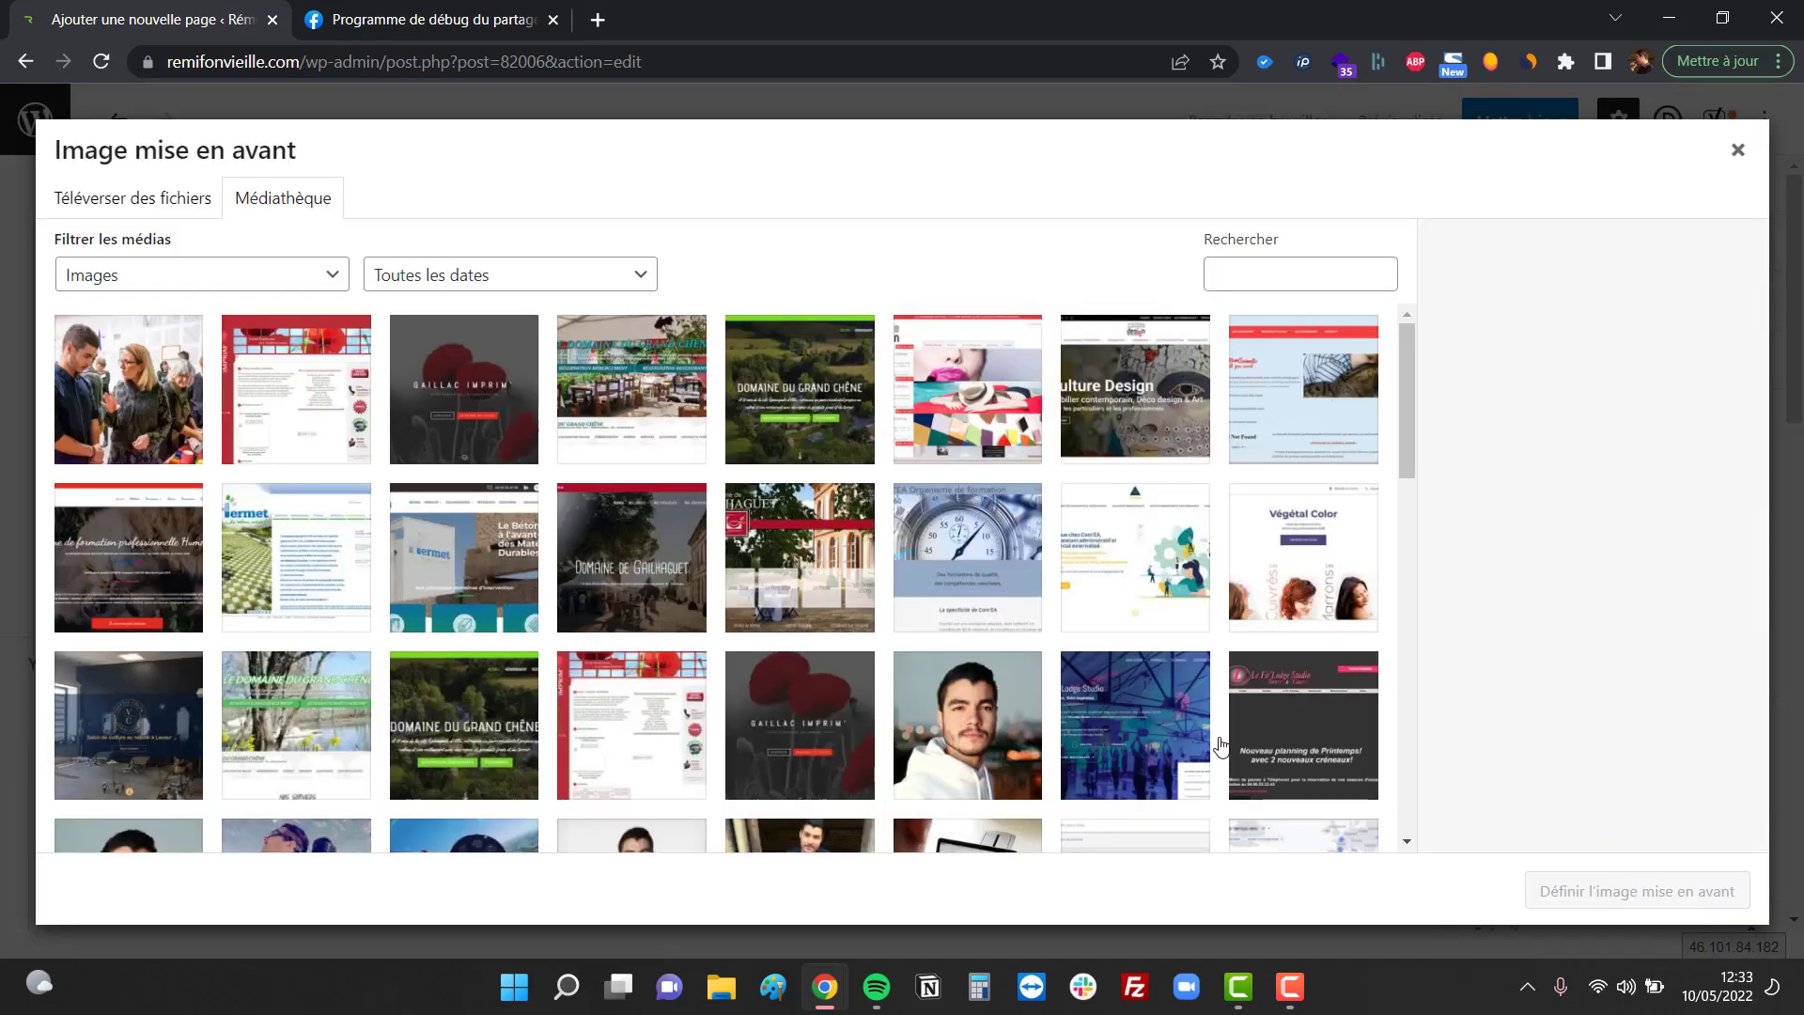
scroll(1138, 673, "down", 4)
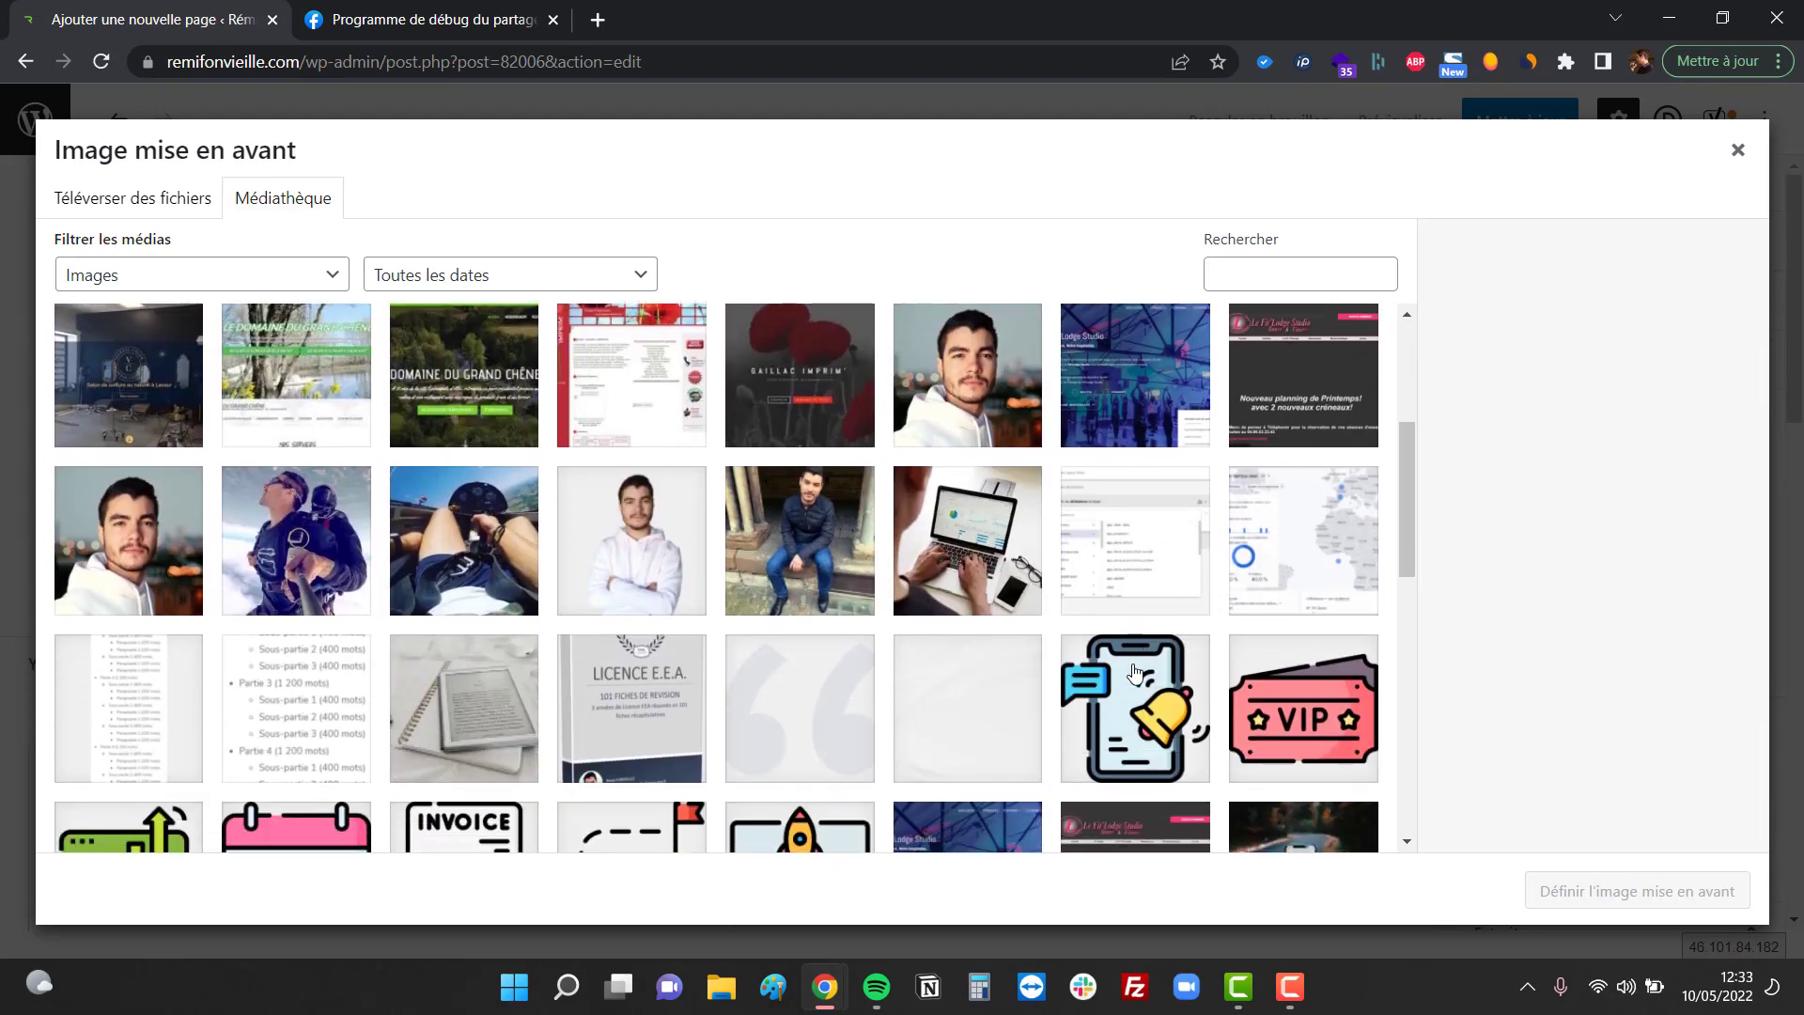
left_click(514, 714)
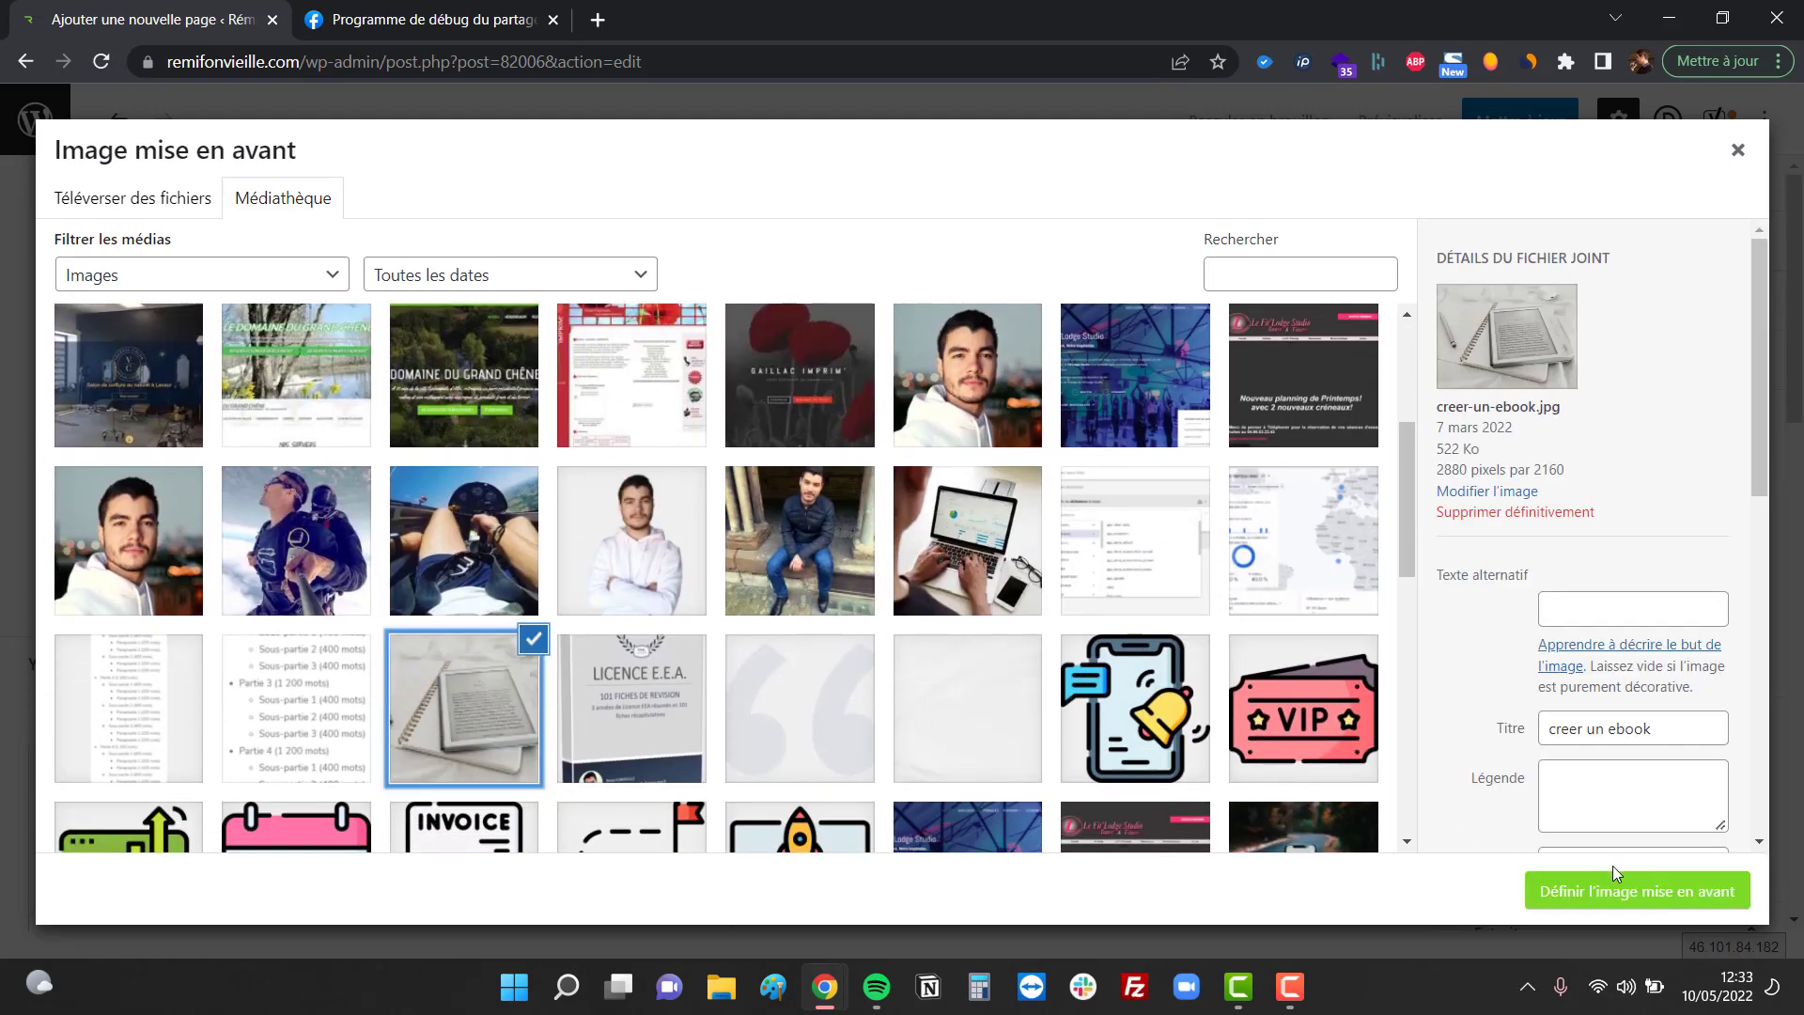
left_click(1622, 889)
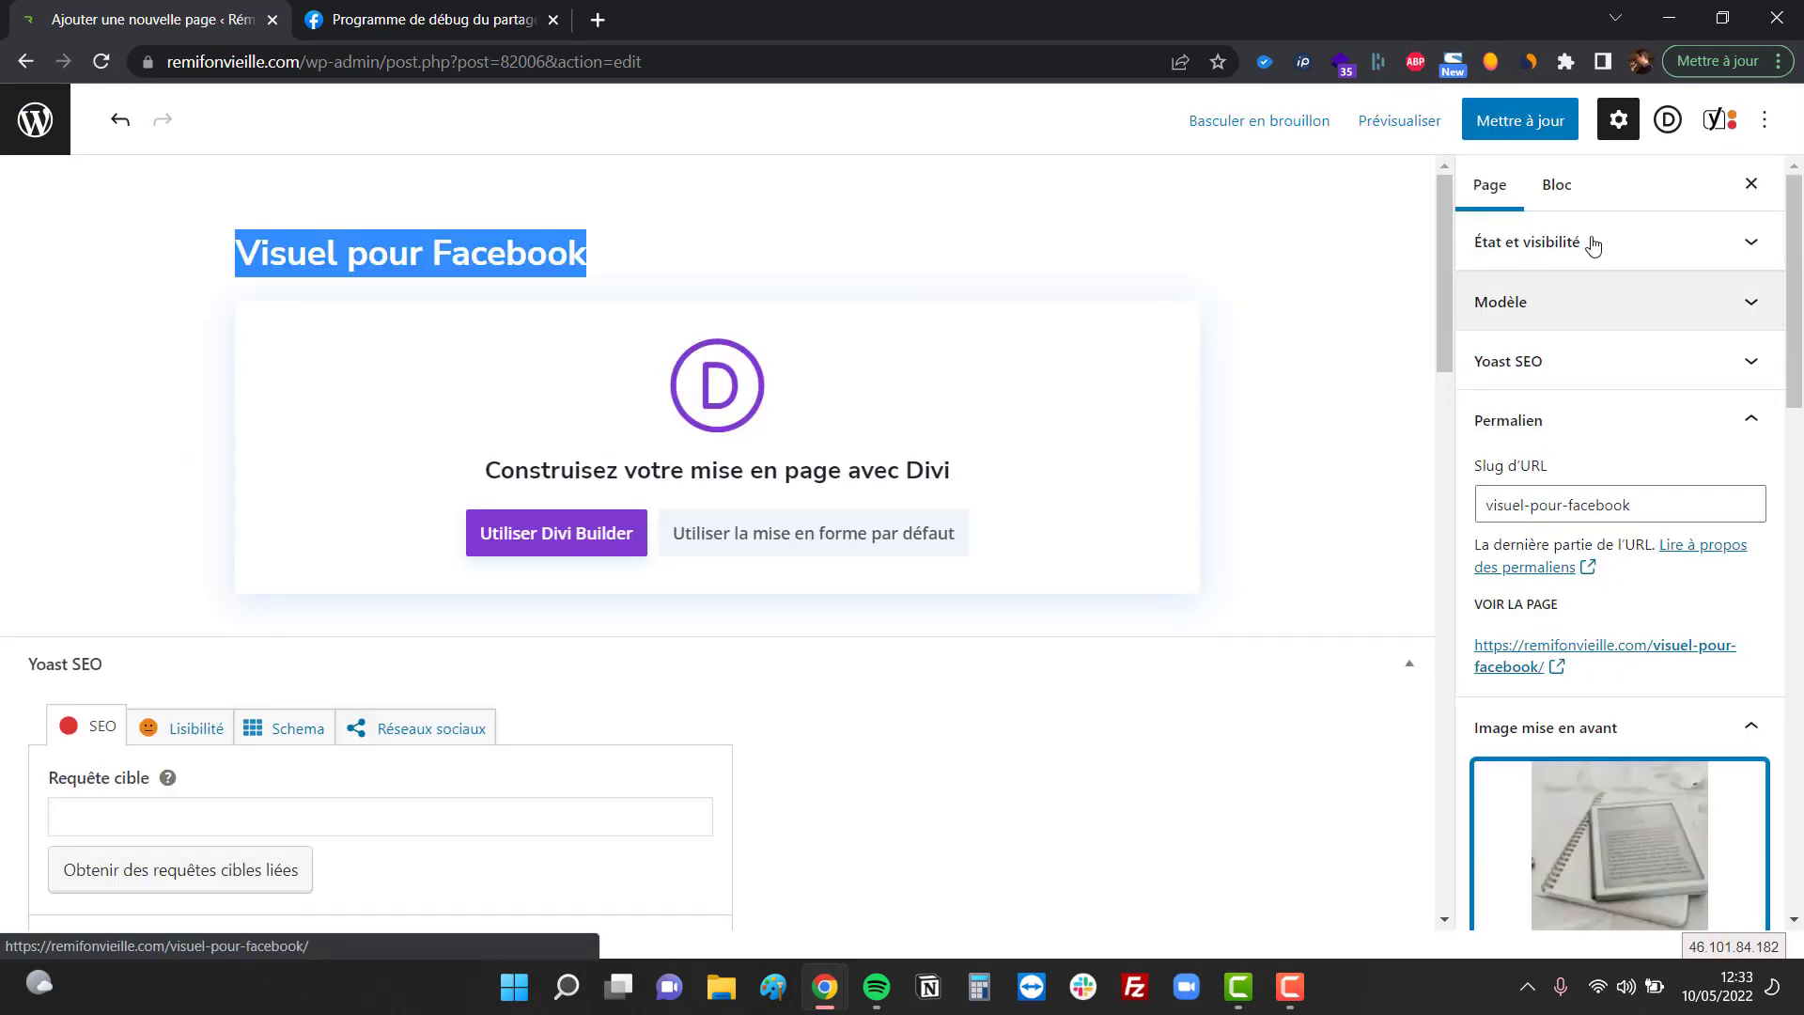
left_click(1532, 120)
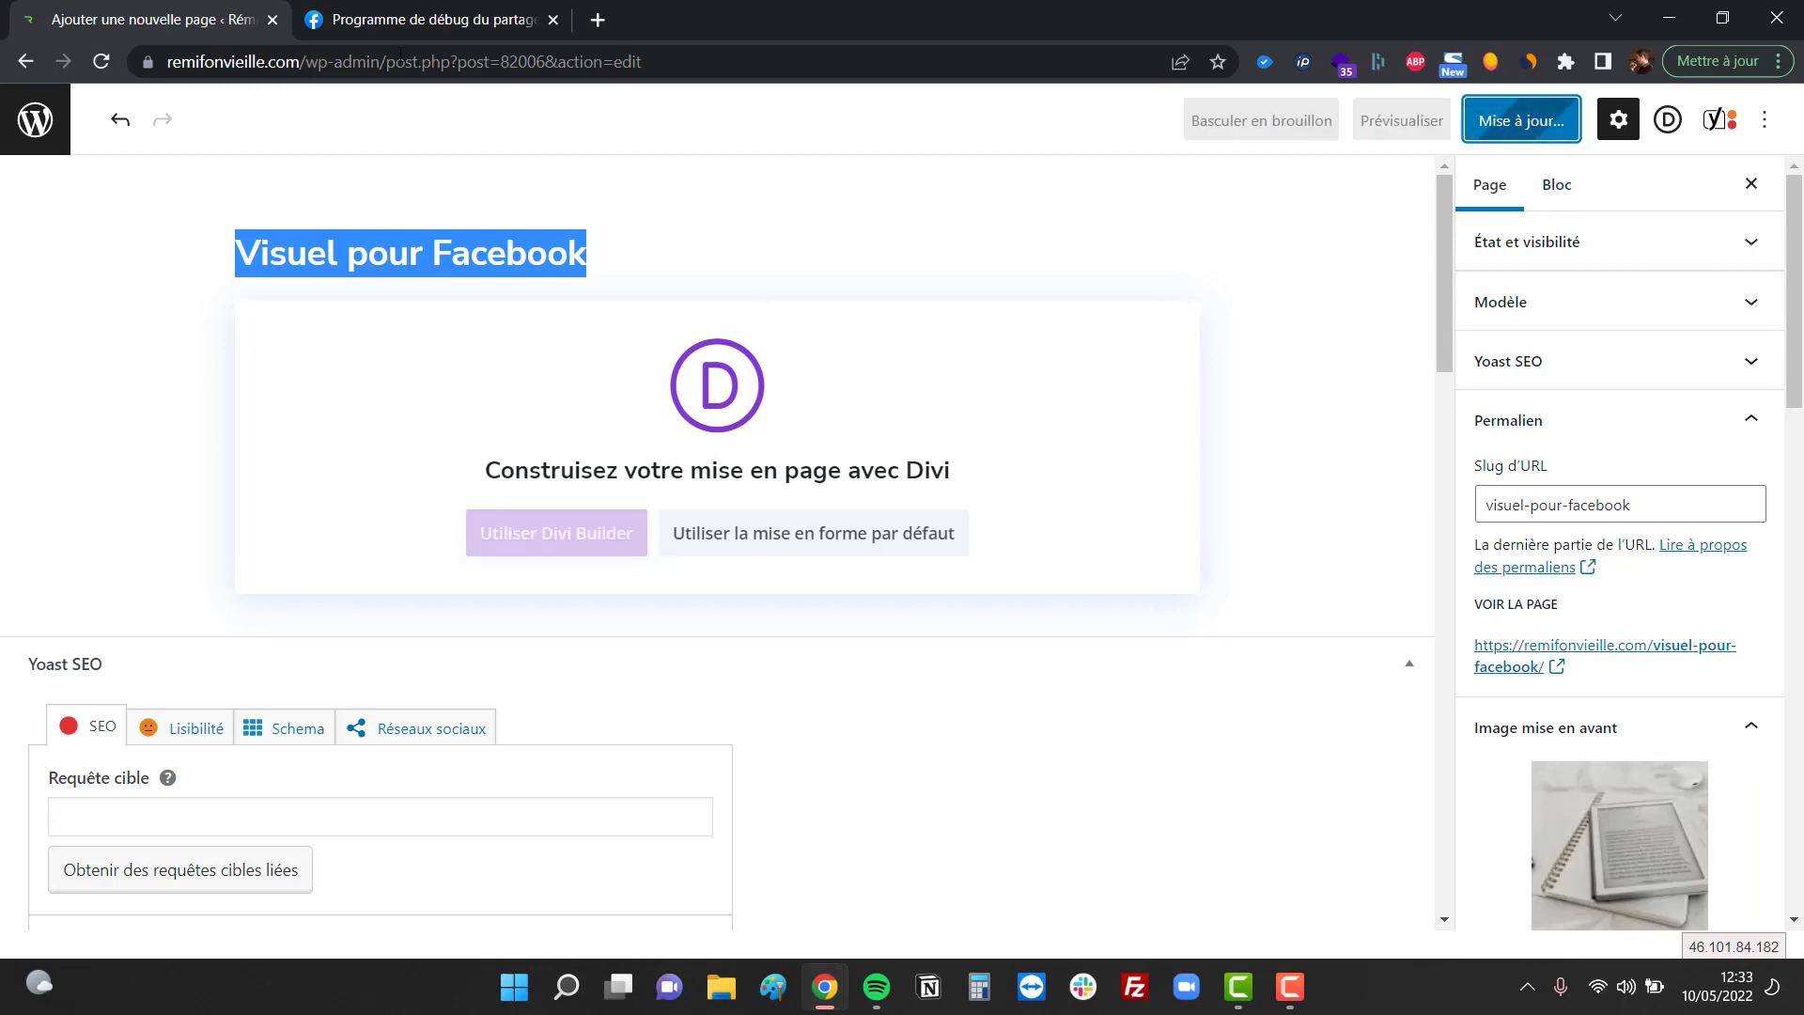
- Return to the sharing debugger, scrape the page again after the featured image change and check the link preview
left_click(401, 21)
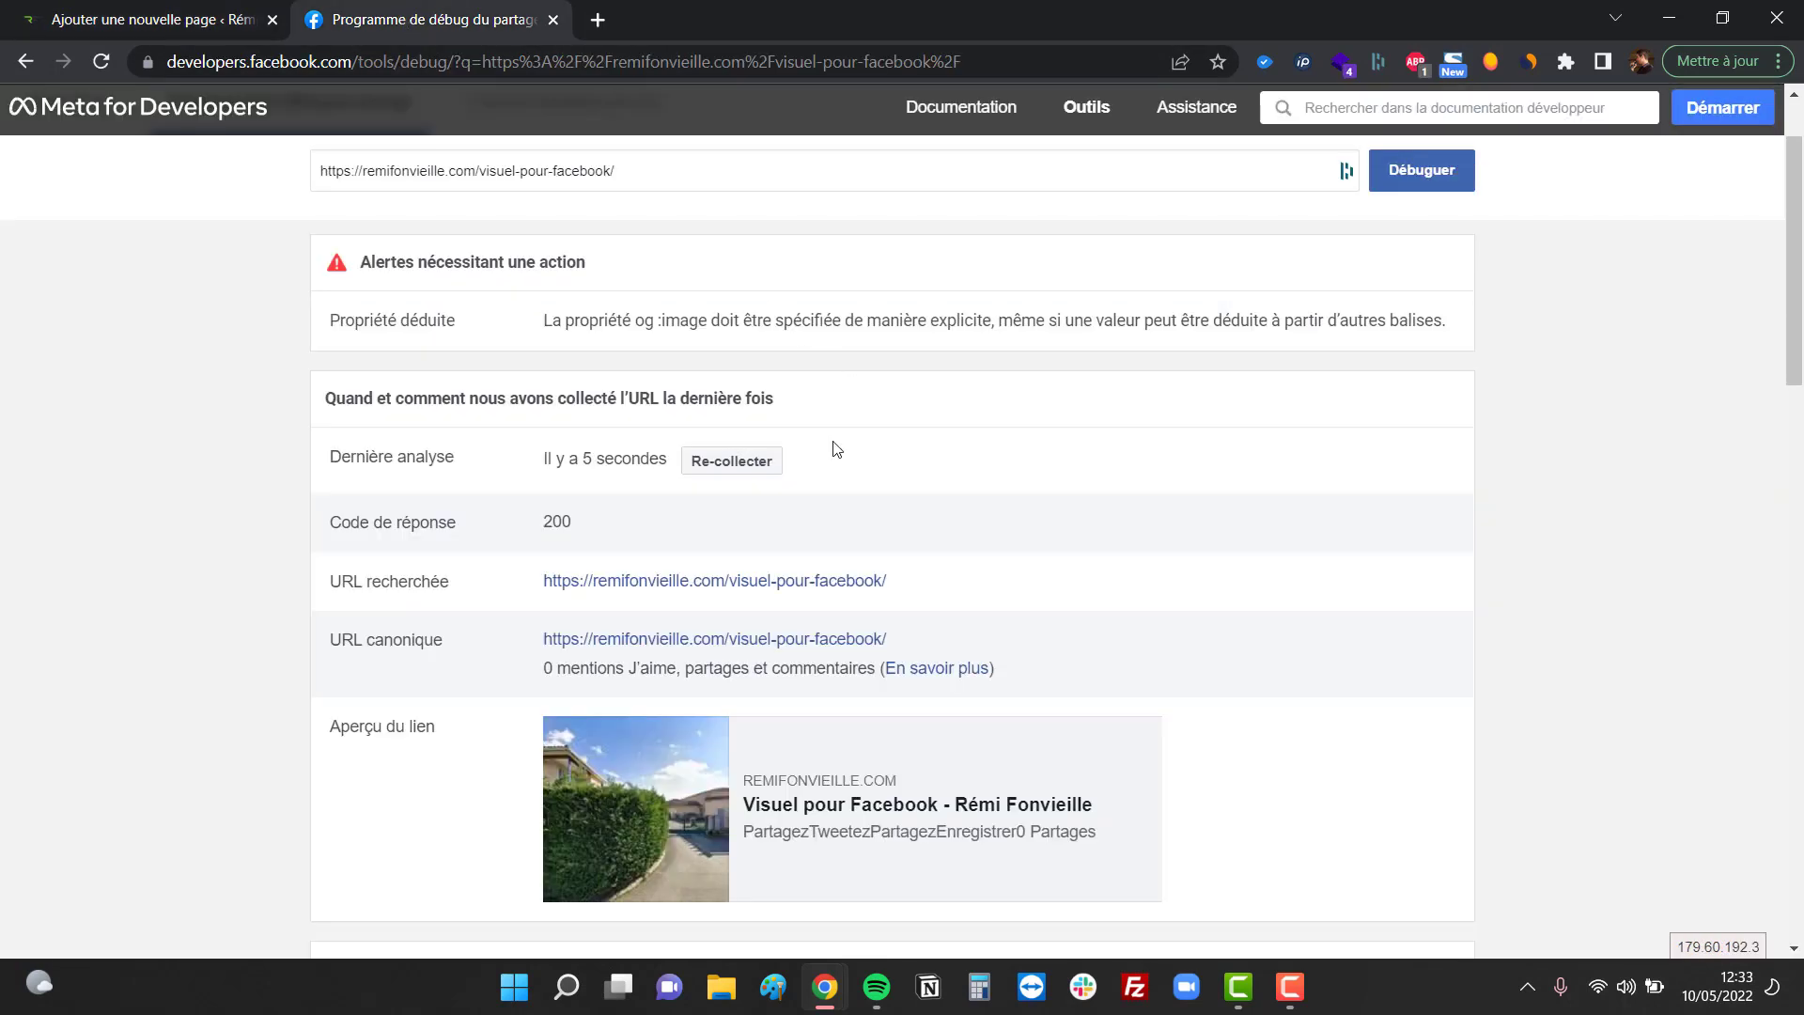
left_click(732, 461)
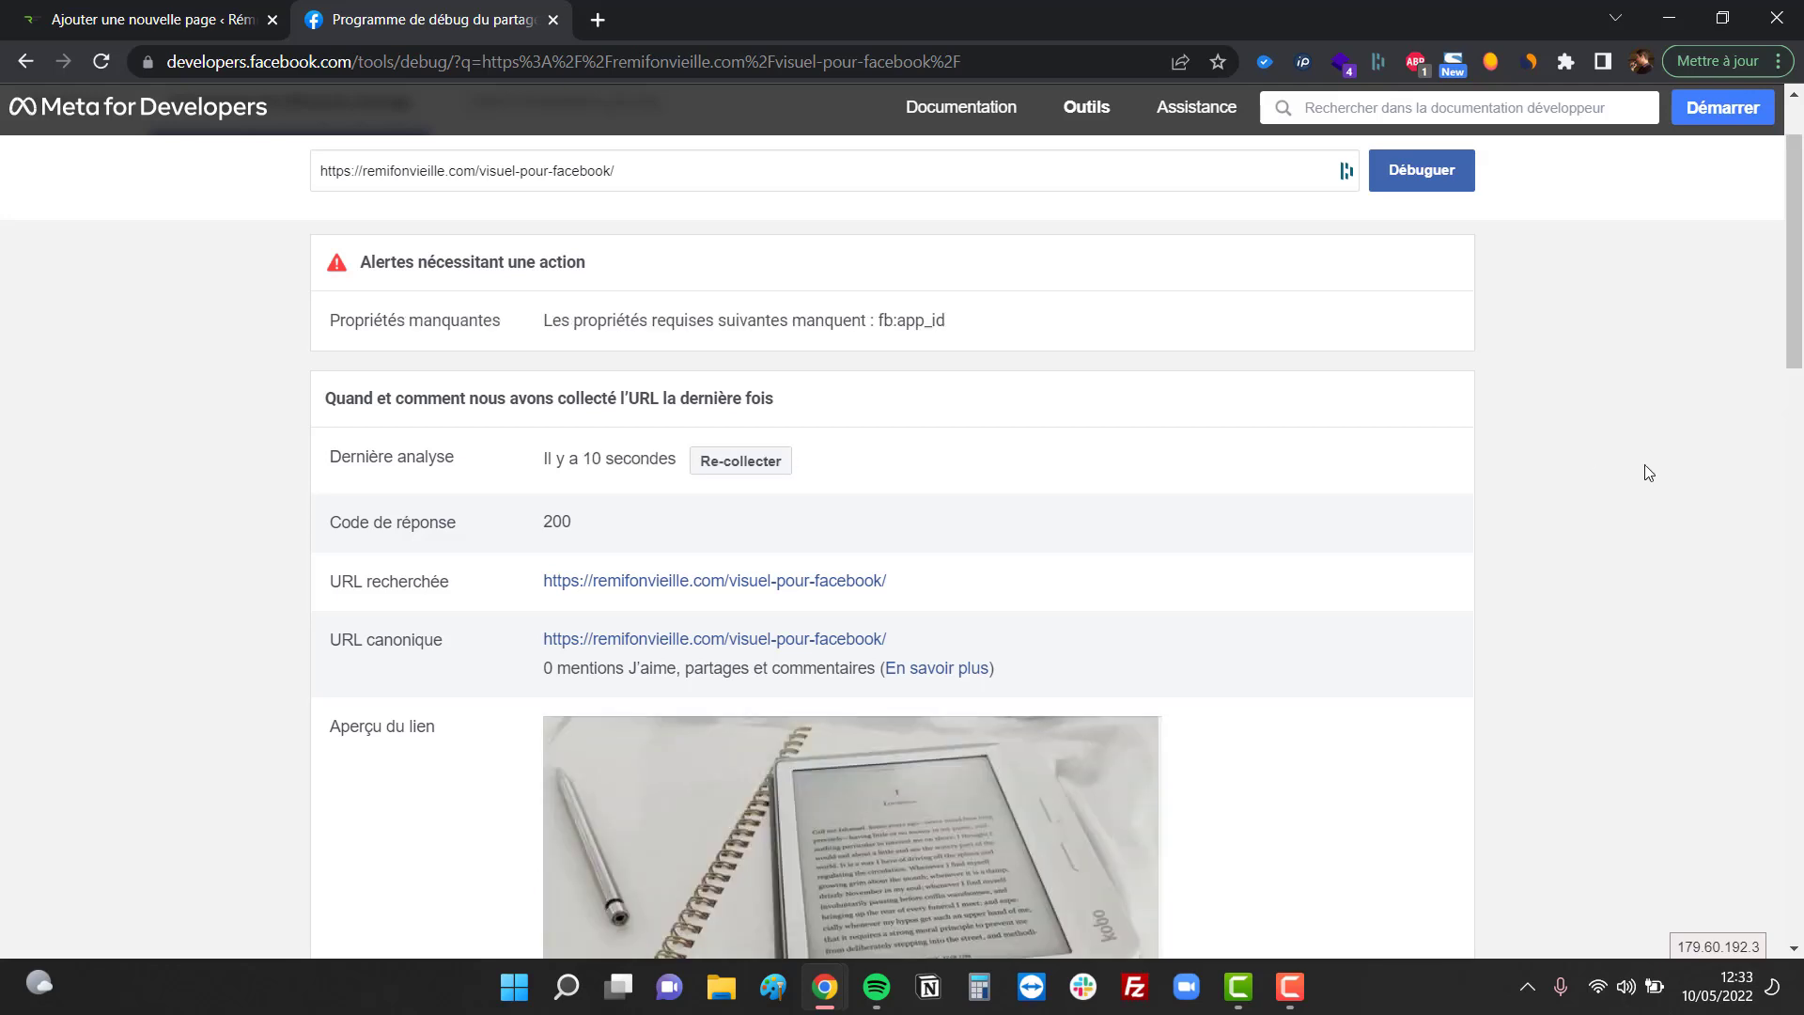
scroll(1645, 465, "down", 2)
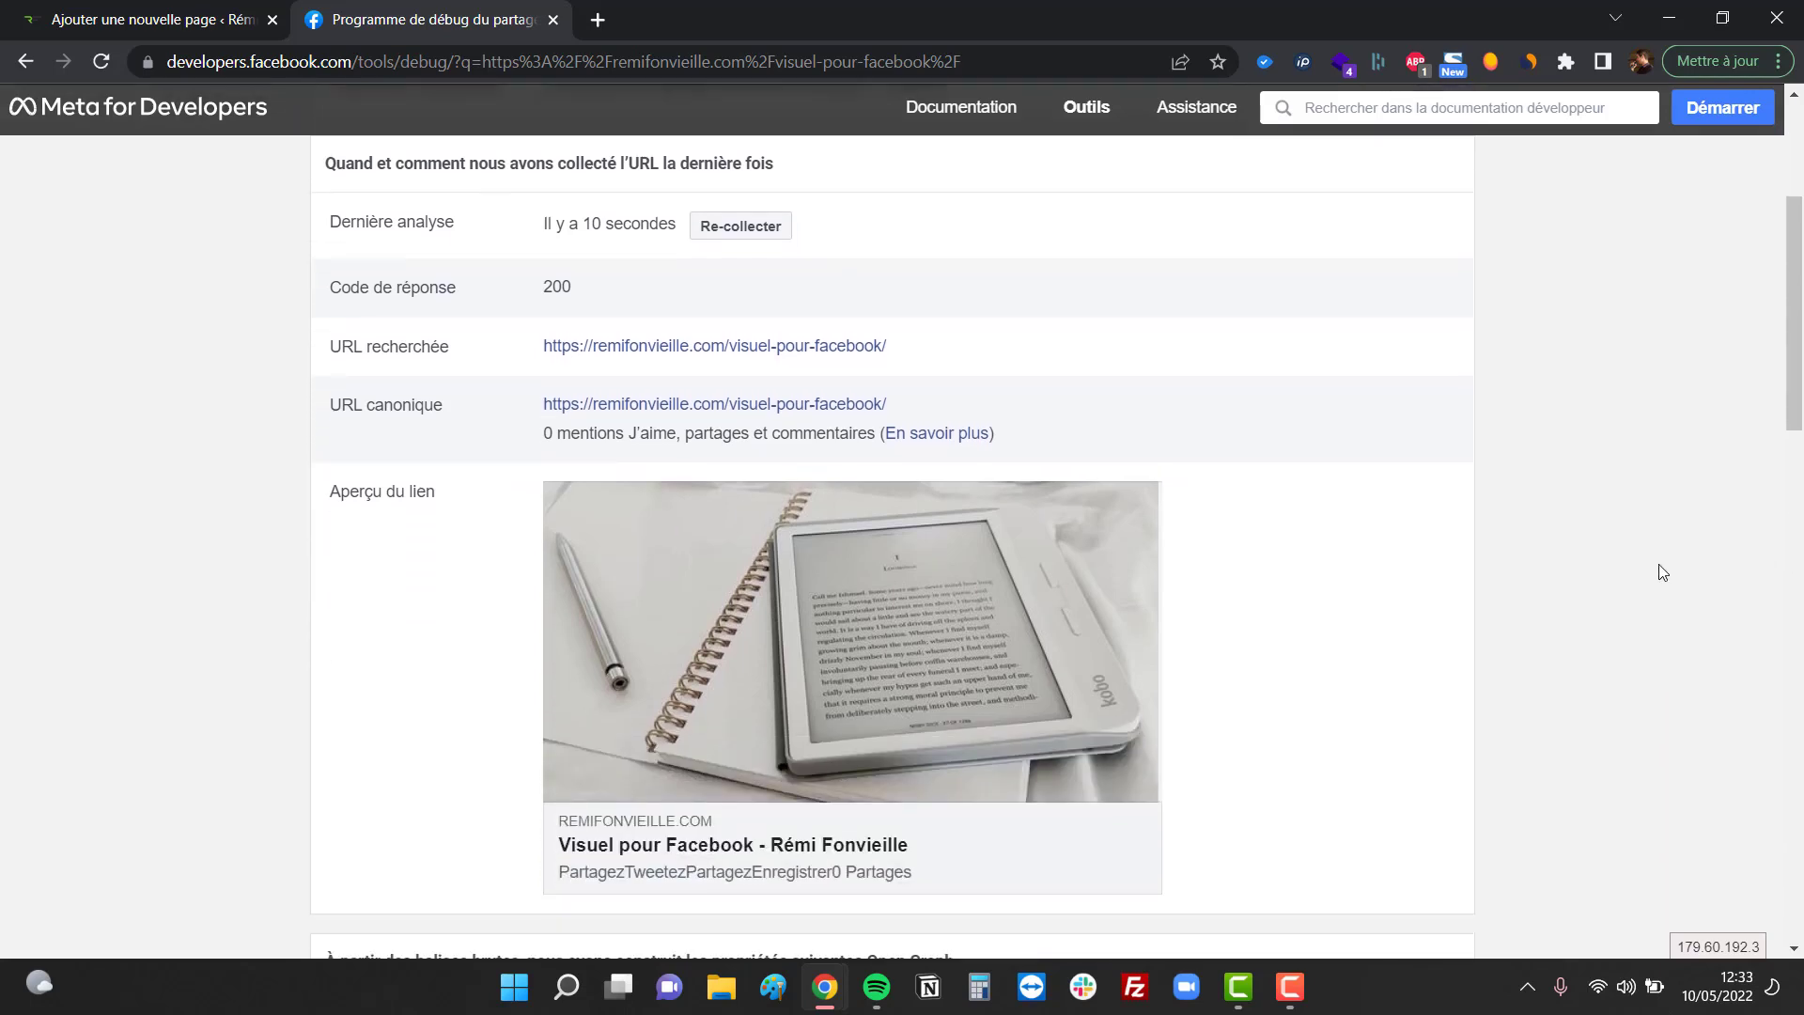
scroll(1655, 568, "down", 2)
scroll(1655, 567, "up", 1)
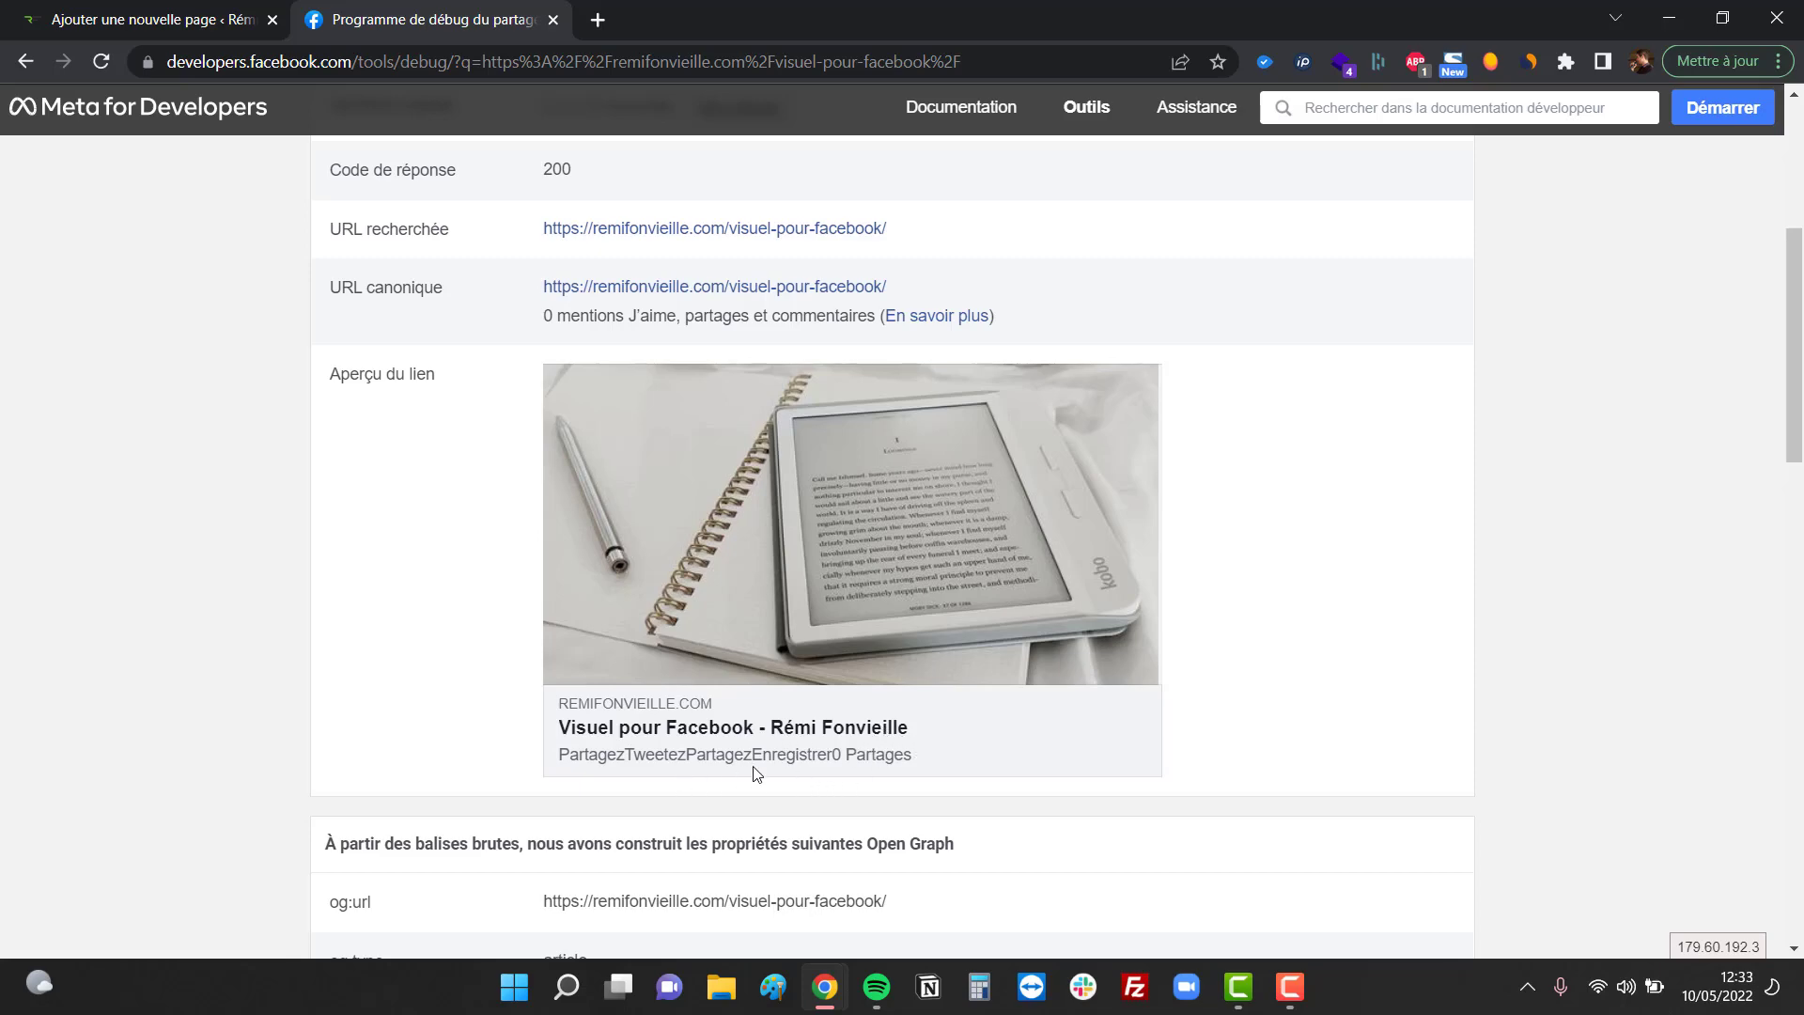
scroll(1414, 702, "down", 1)
scroll(1414, 702, "up", 5)
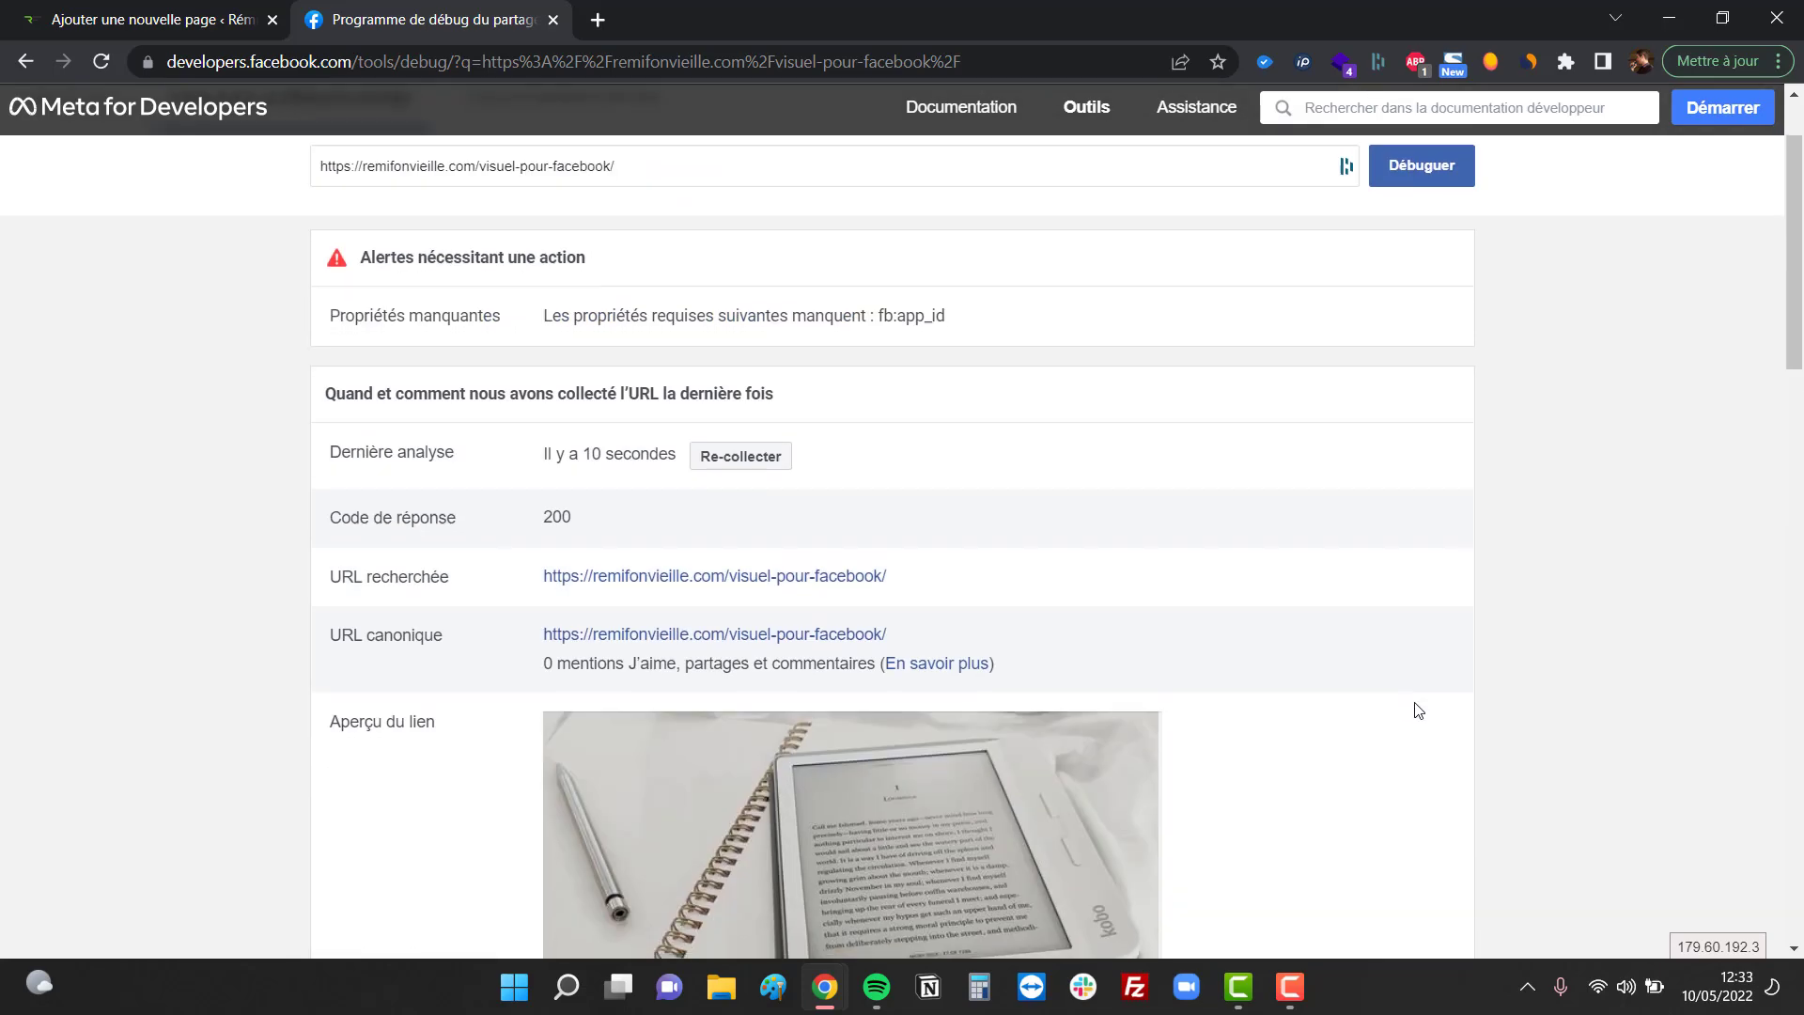
- Leave the WordPress page editor for the Pages list and open Yoast's general, SEO and social network settings in separate browser tabs
left_click(205, 26)
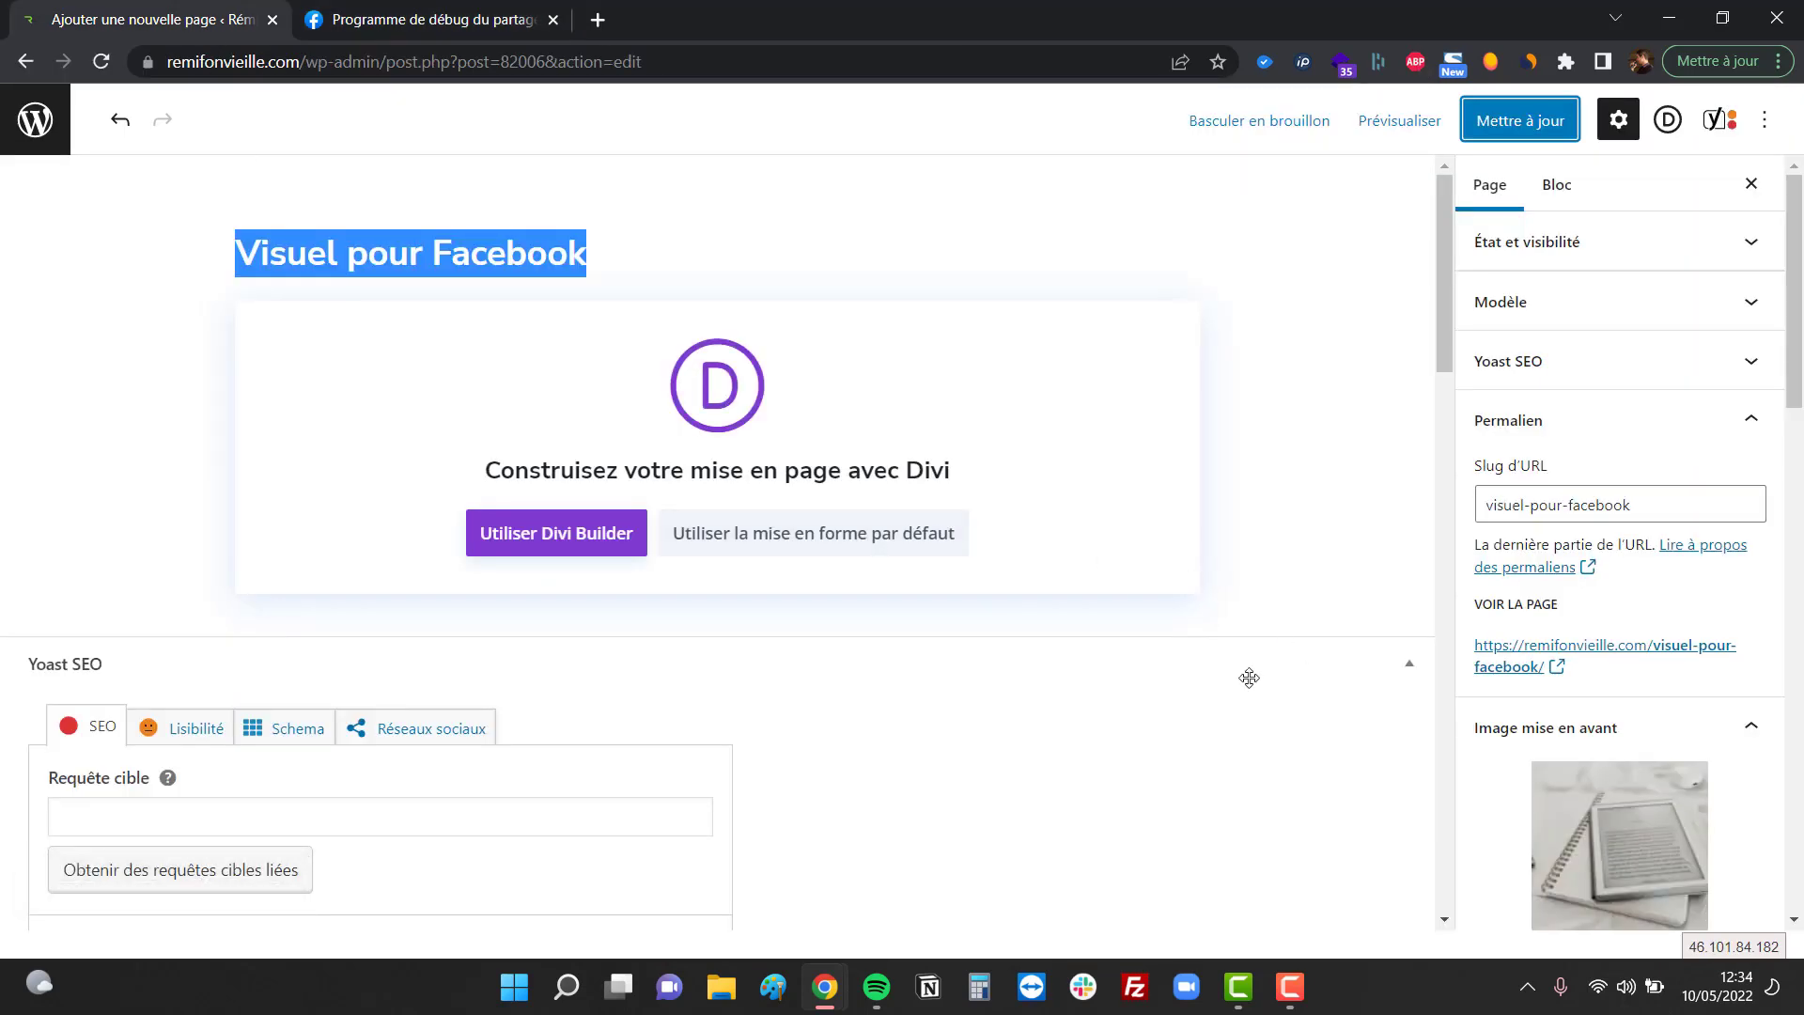
scroll(969, 748, "down", 10)
scroll(969, 748, "up", 3)
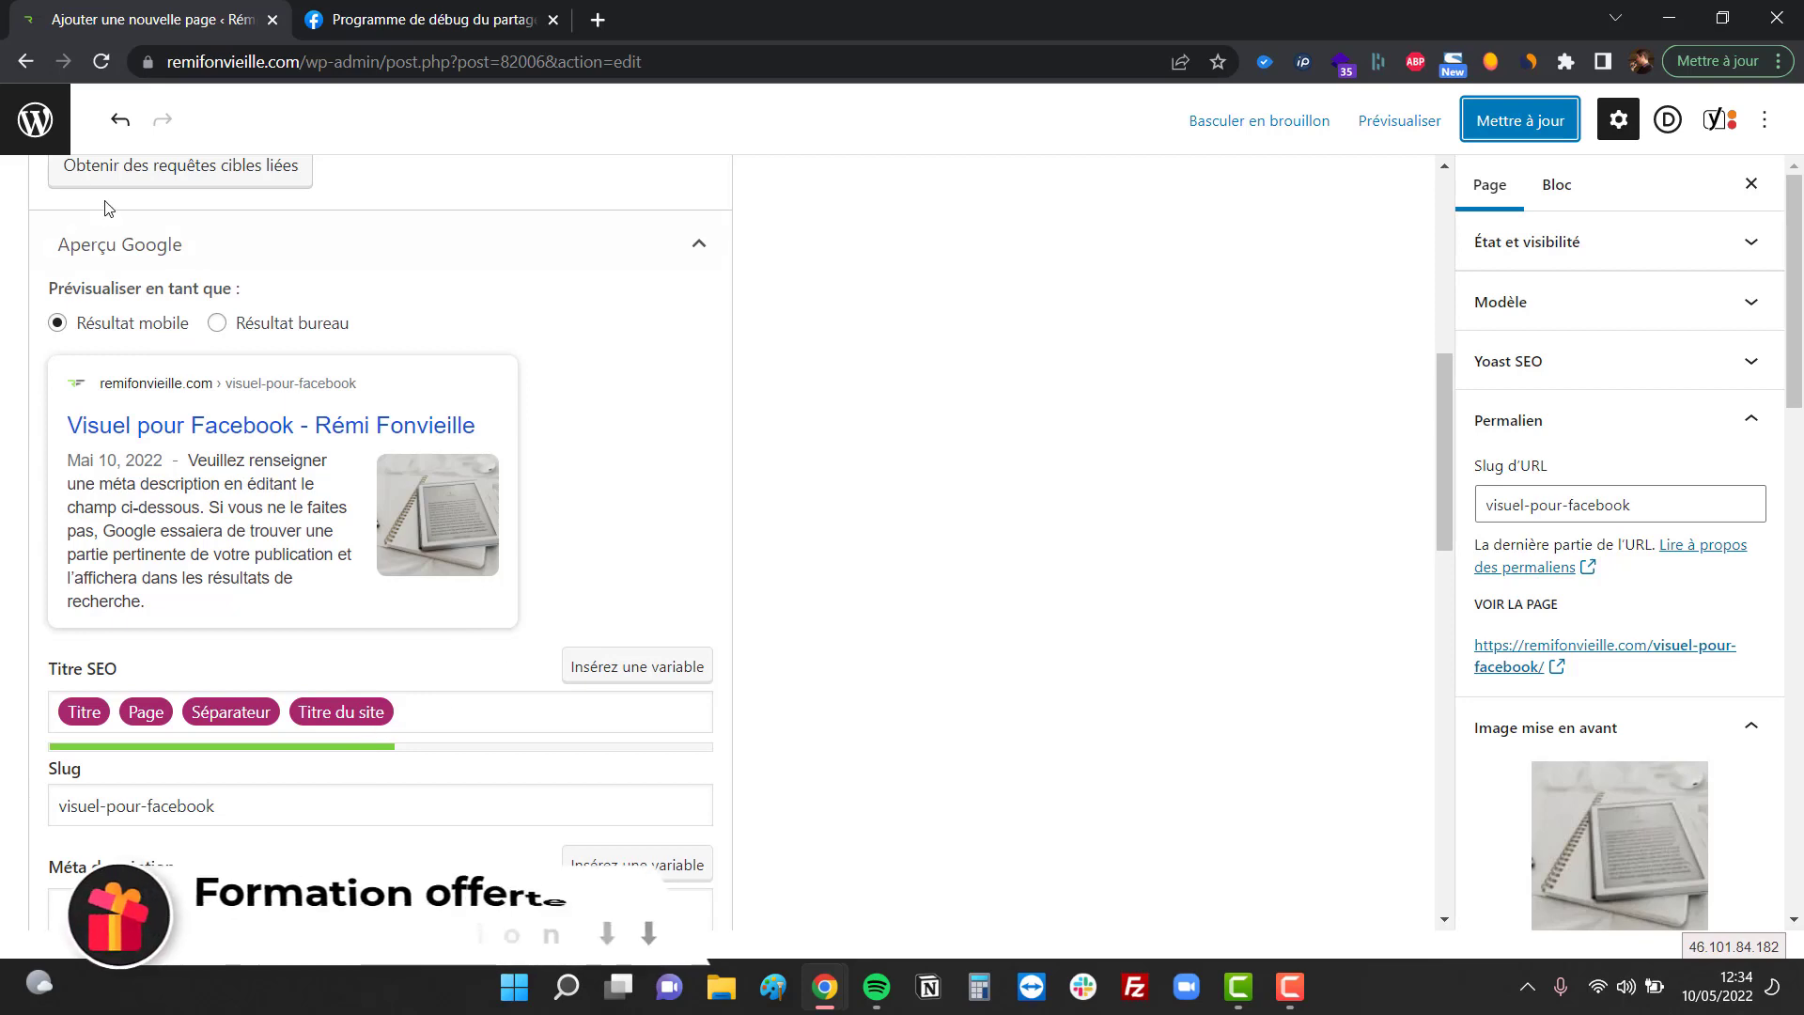
left_click(29, 134)
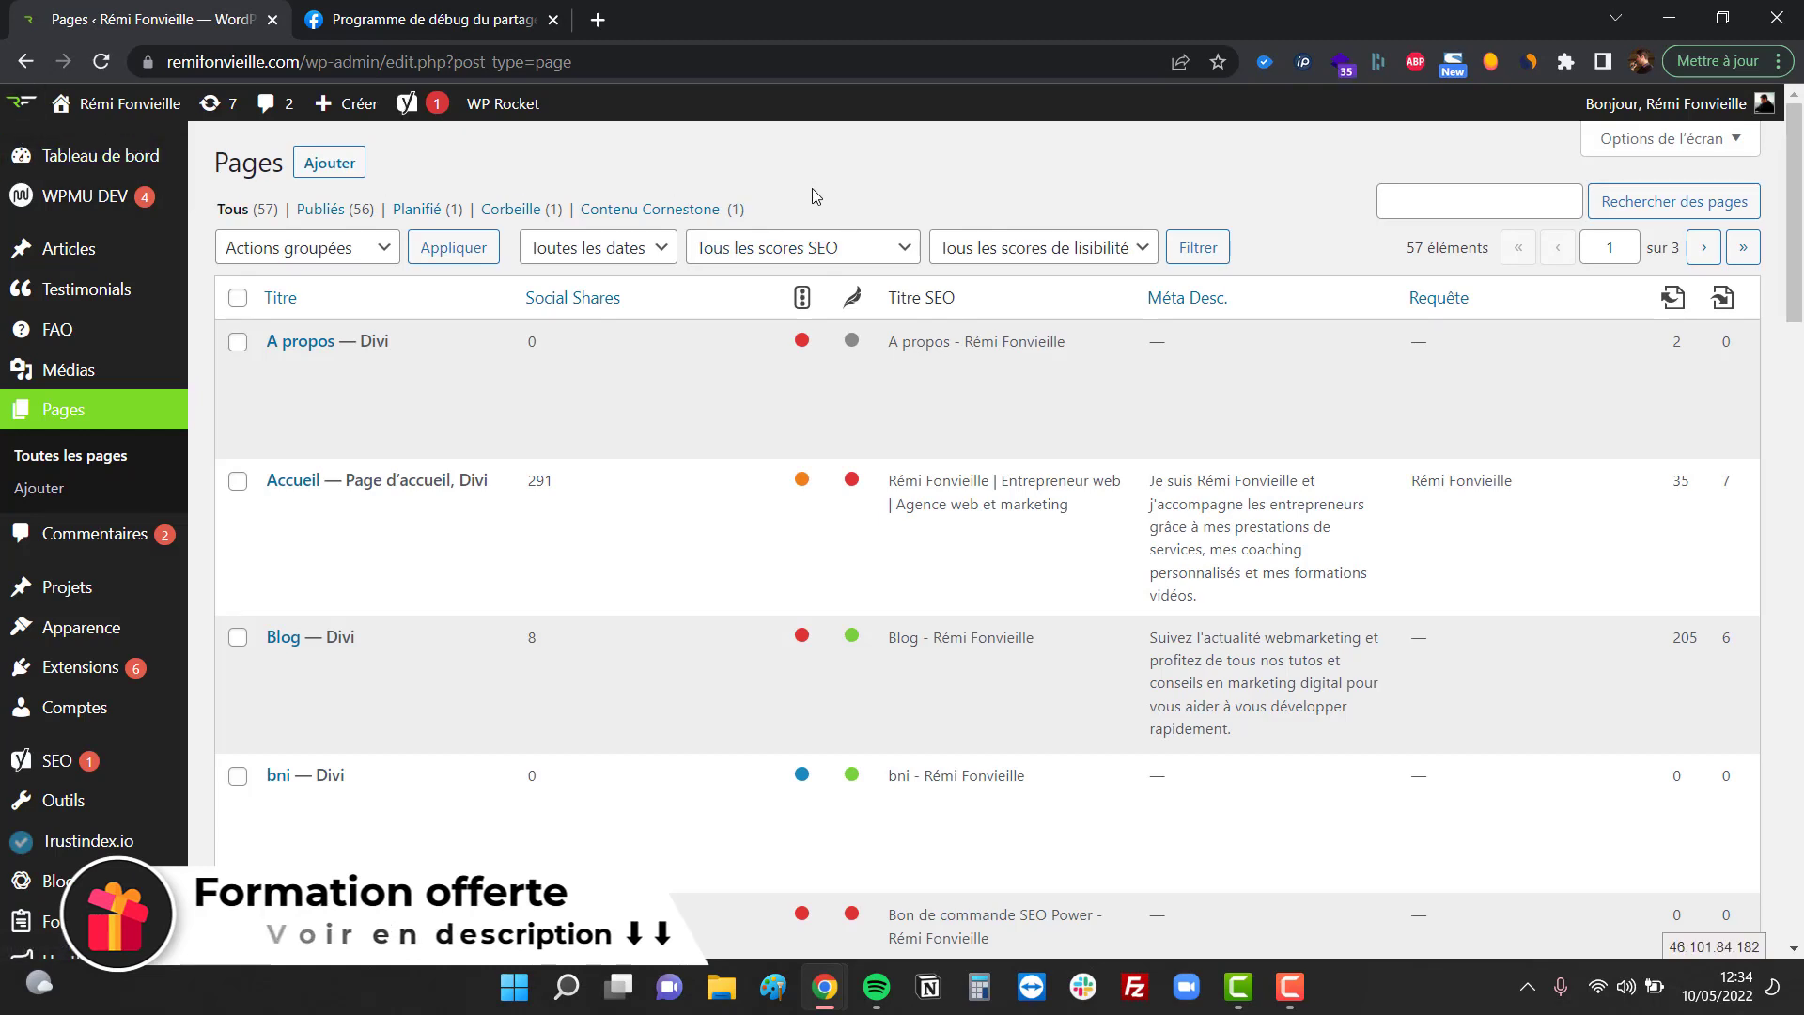
mouse_move(67, 771)
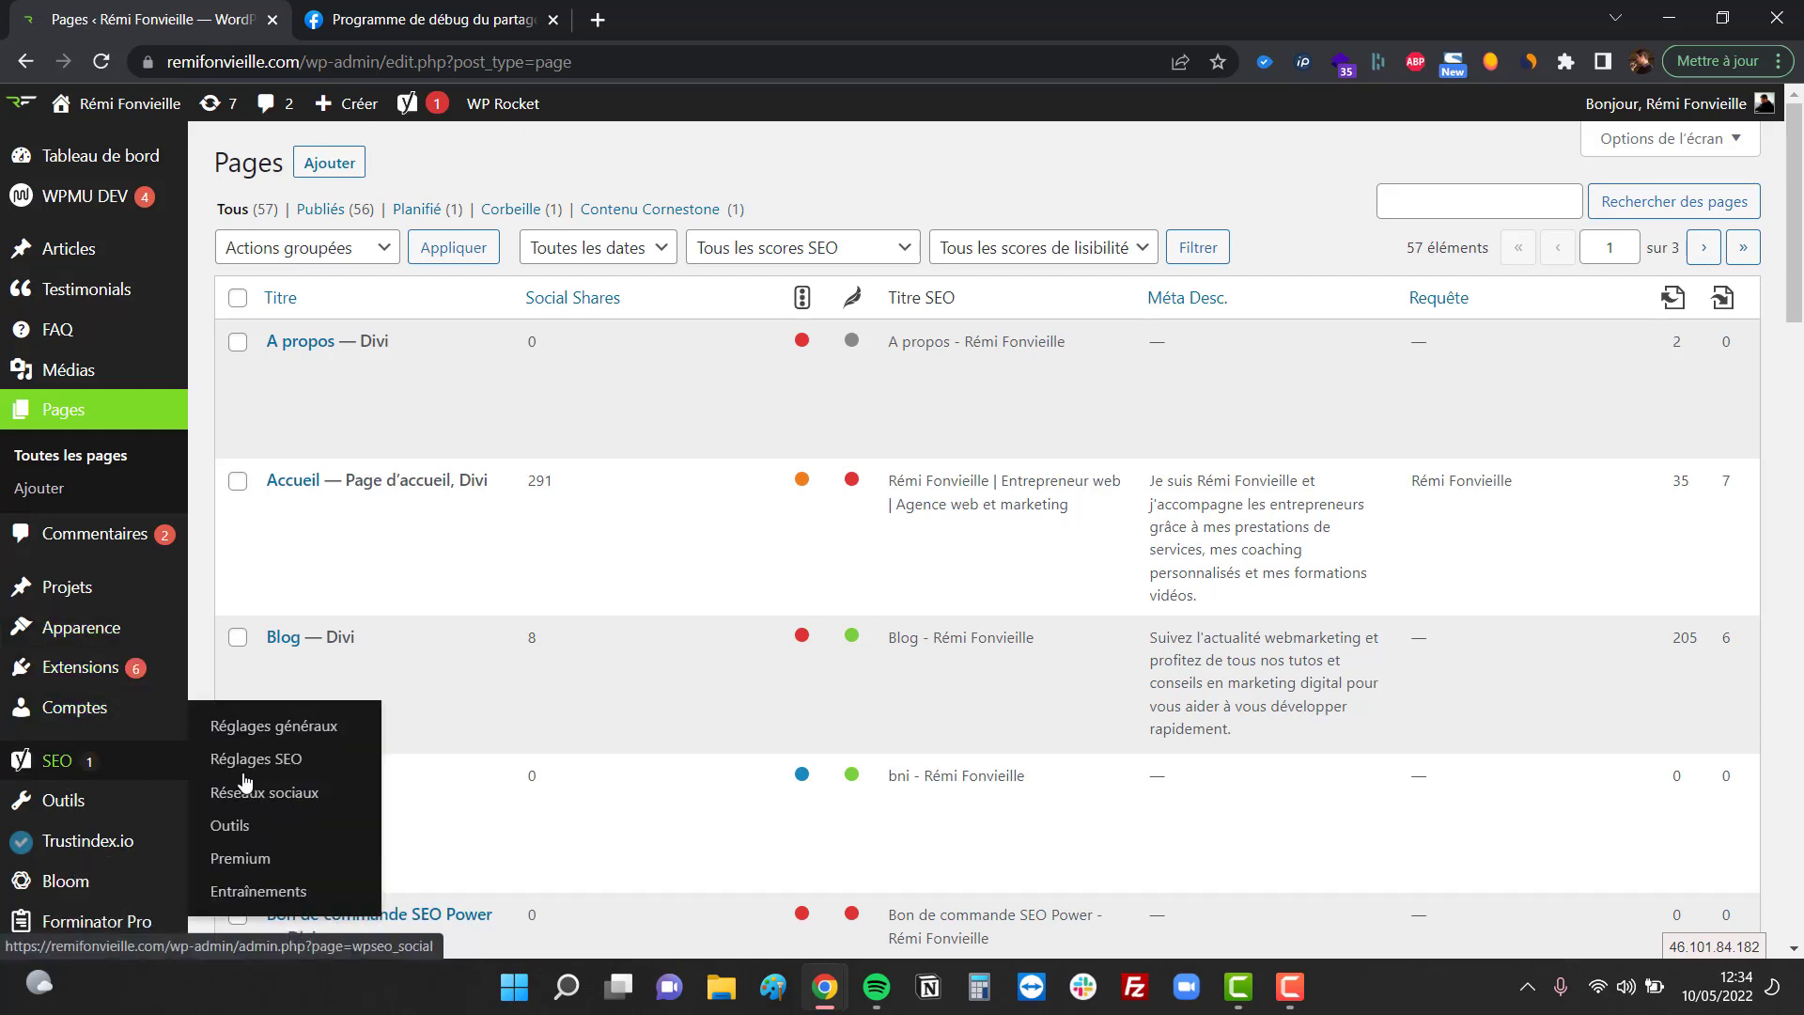
middle_click(259, 738)
middle_click(256, 760)
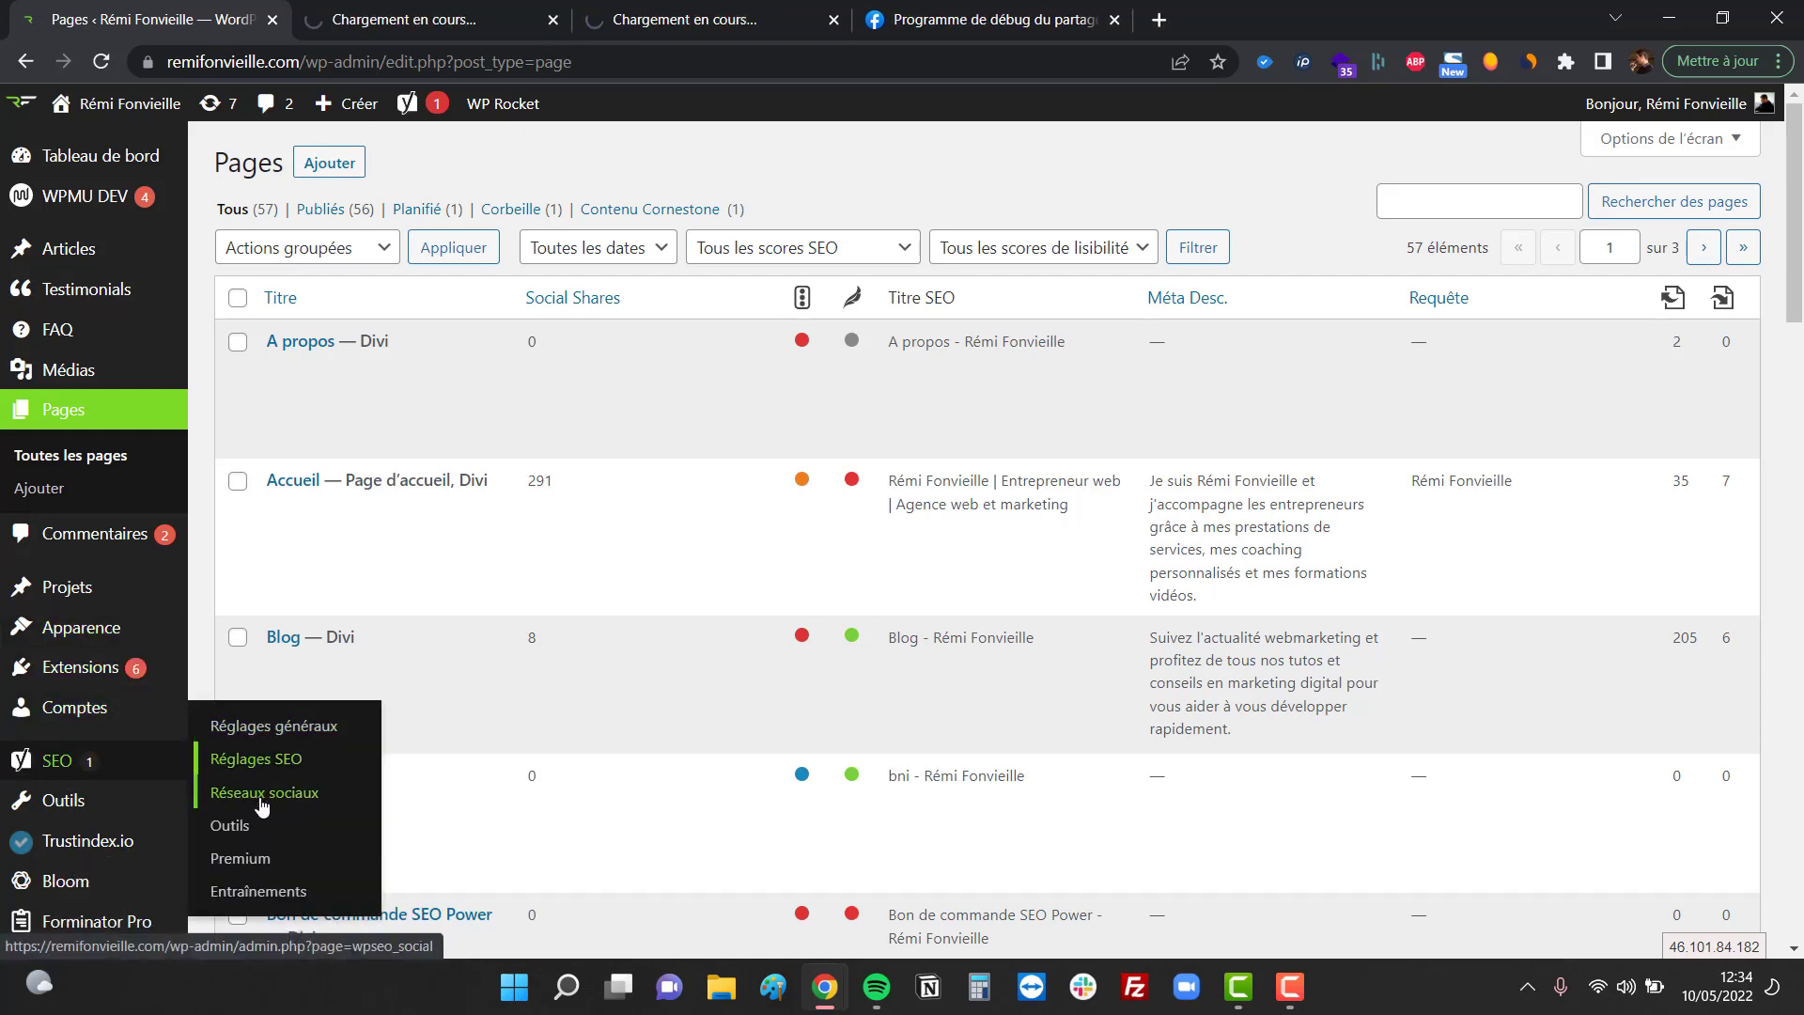
middle_click(264, 792)
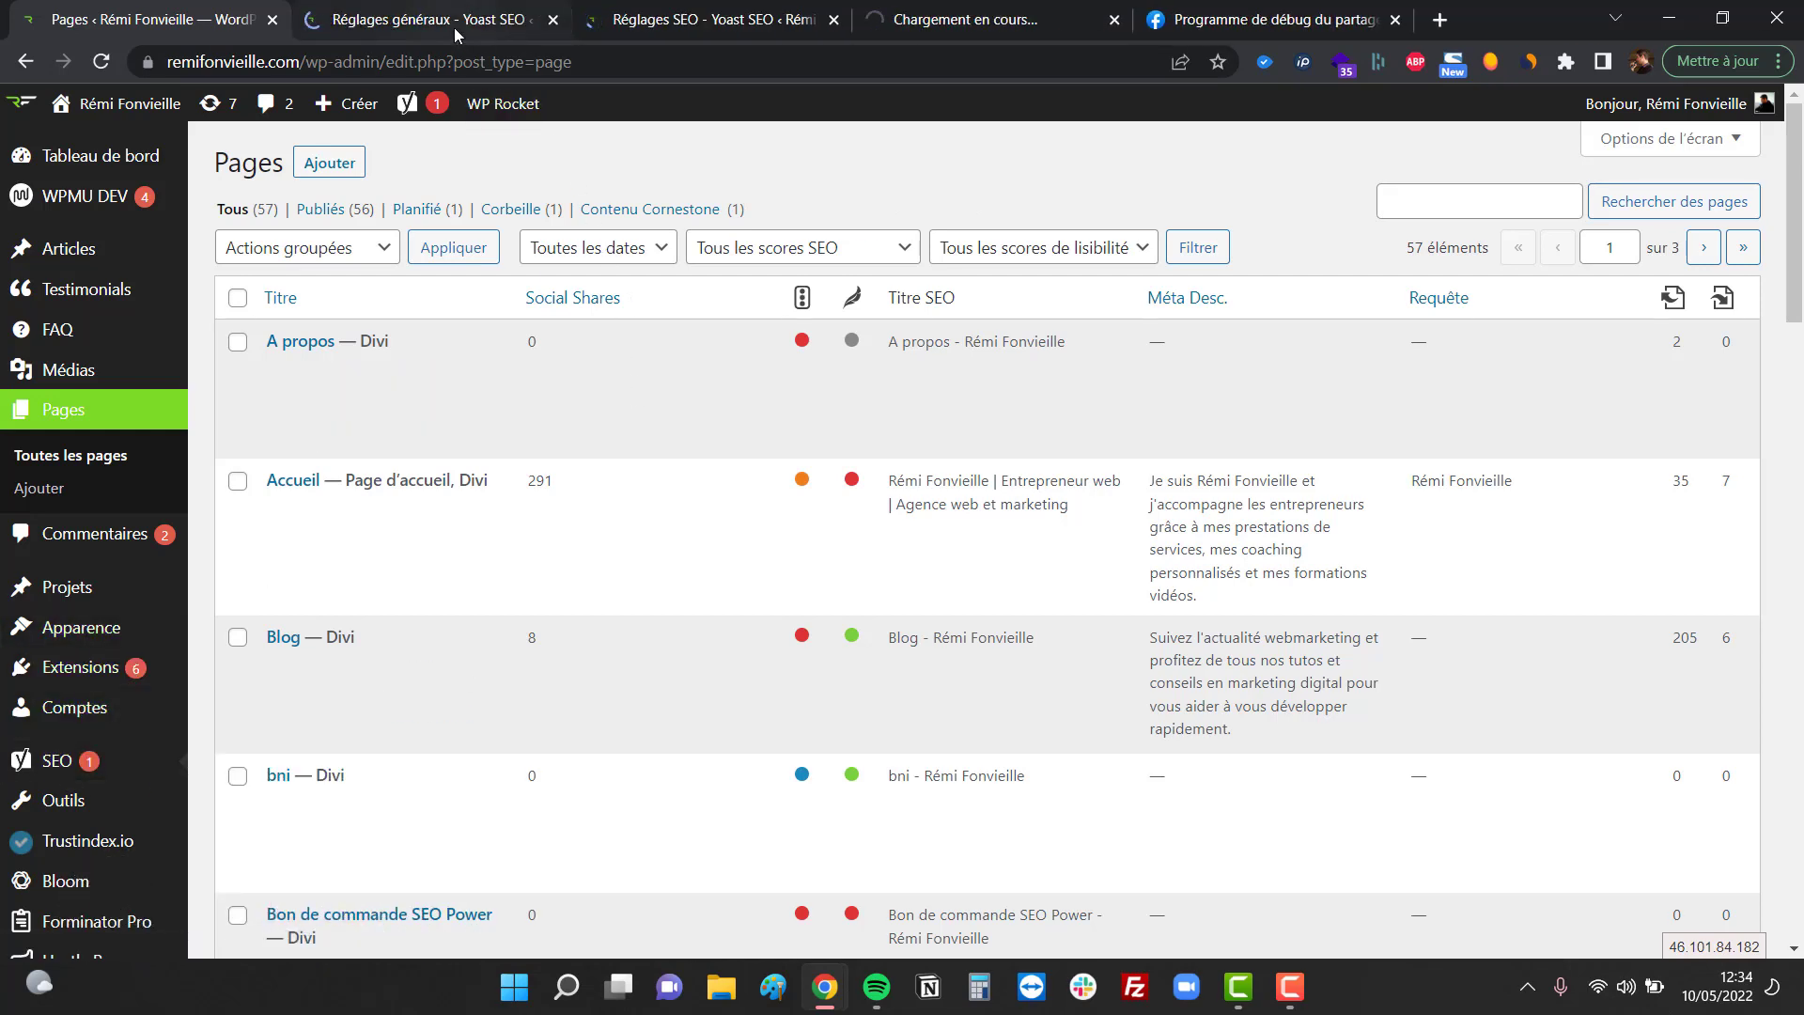
- Look through the features, integrations and webmaster tools in Yoast's general settings, and close that page
left_click(454, 27)
left_click(455, 225)
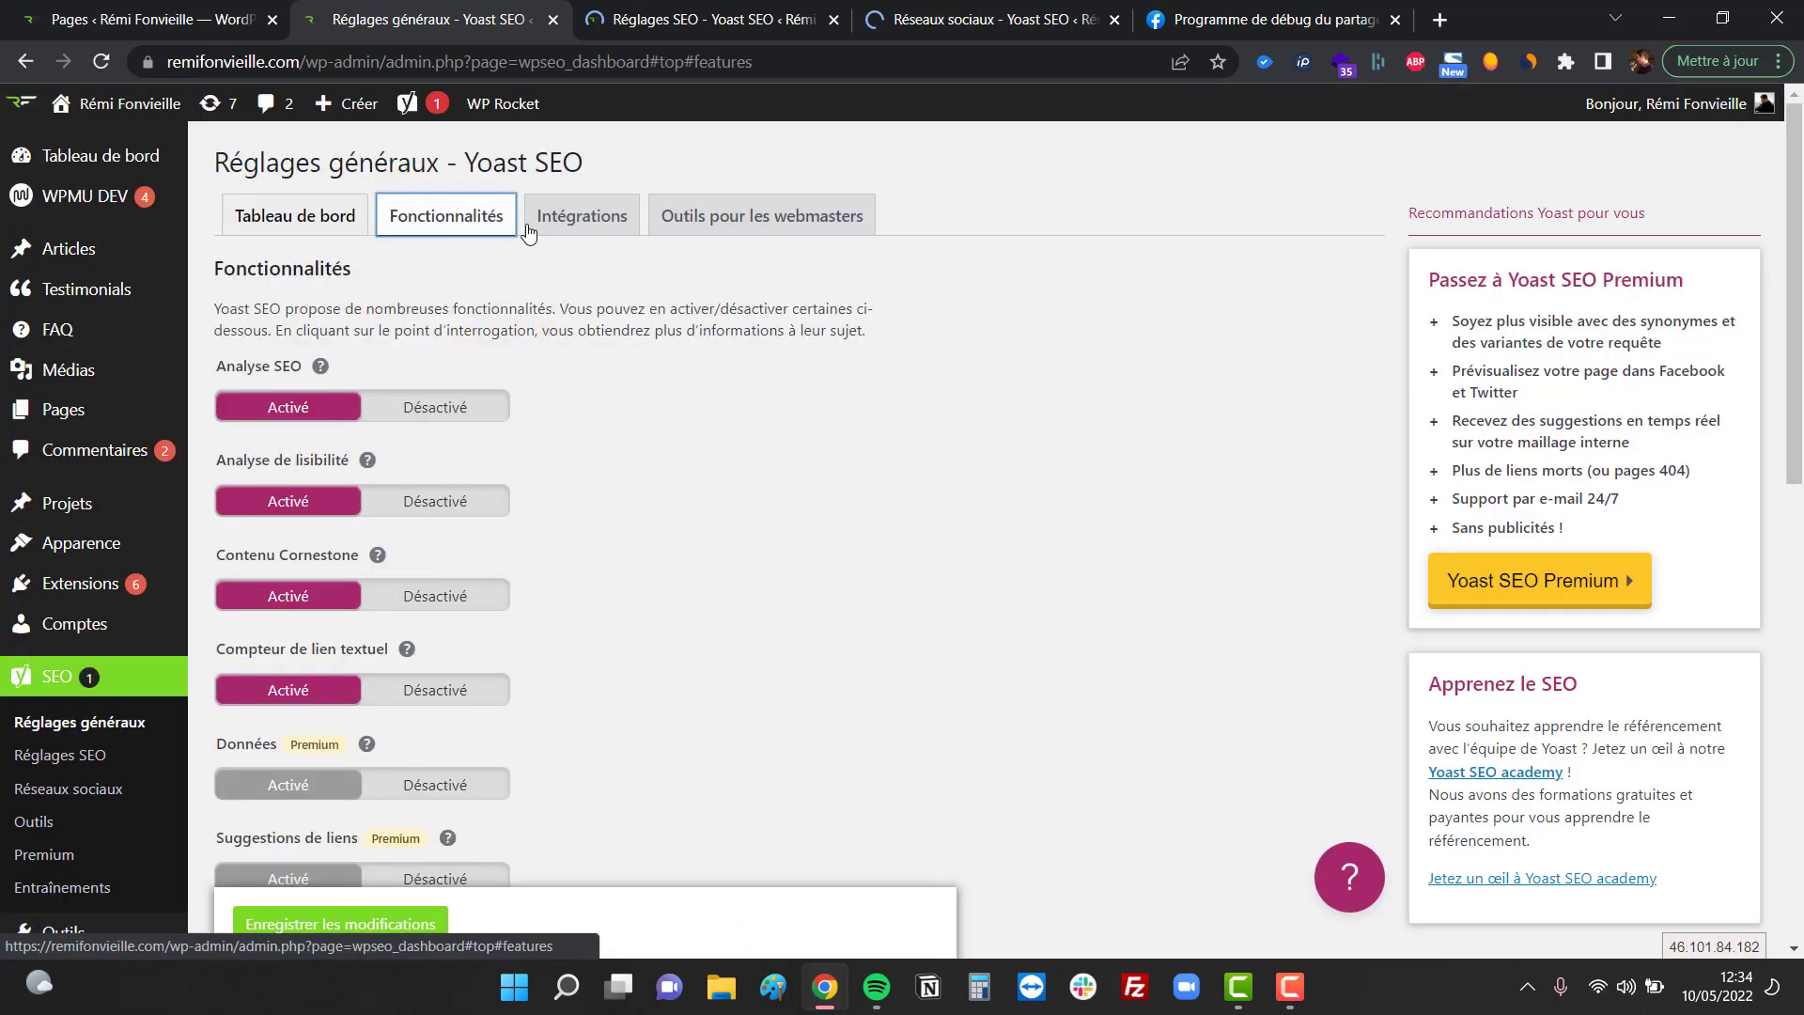
left_click(578, 218)
left_click(717, 231)
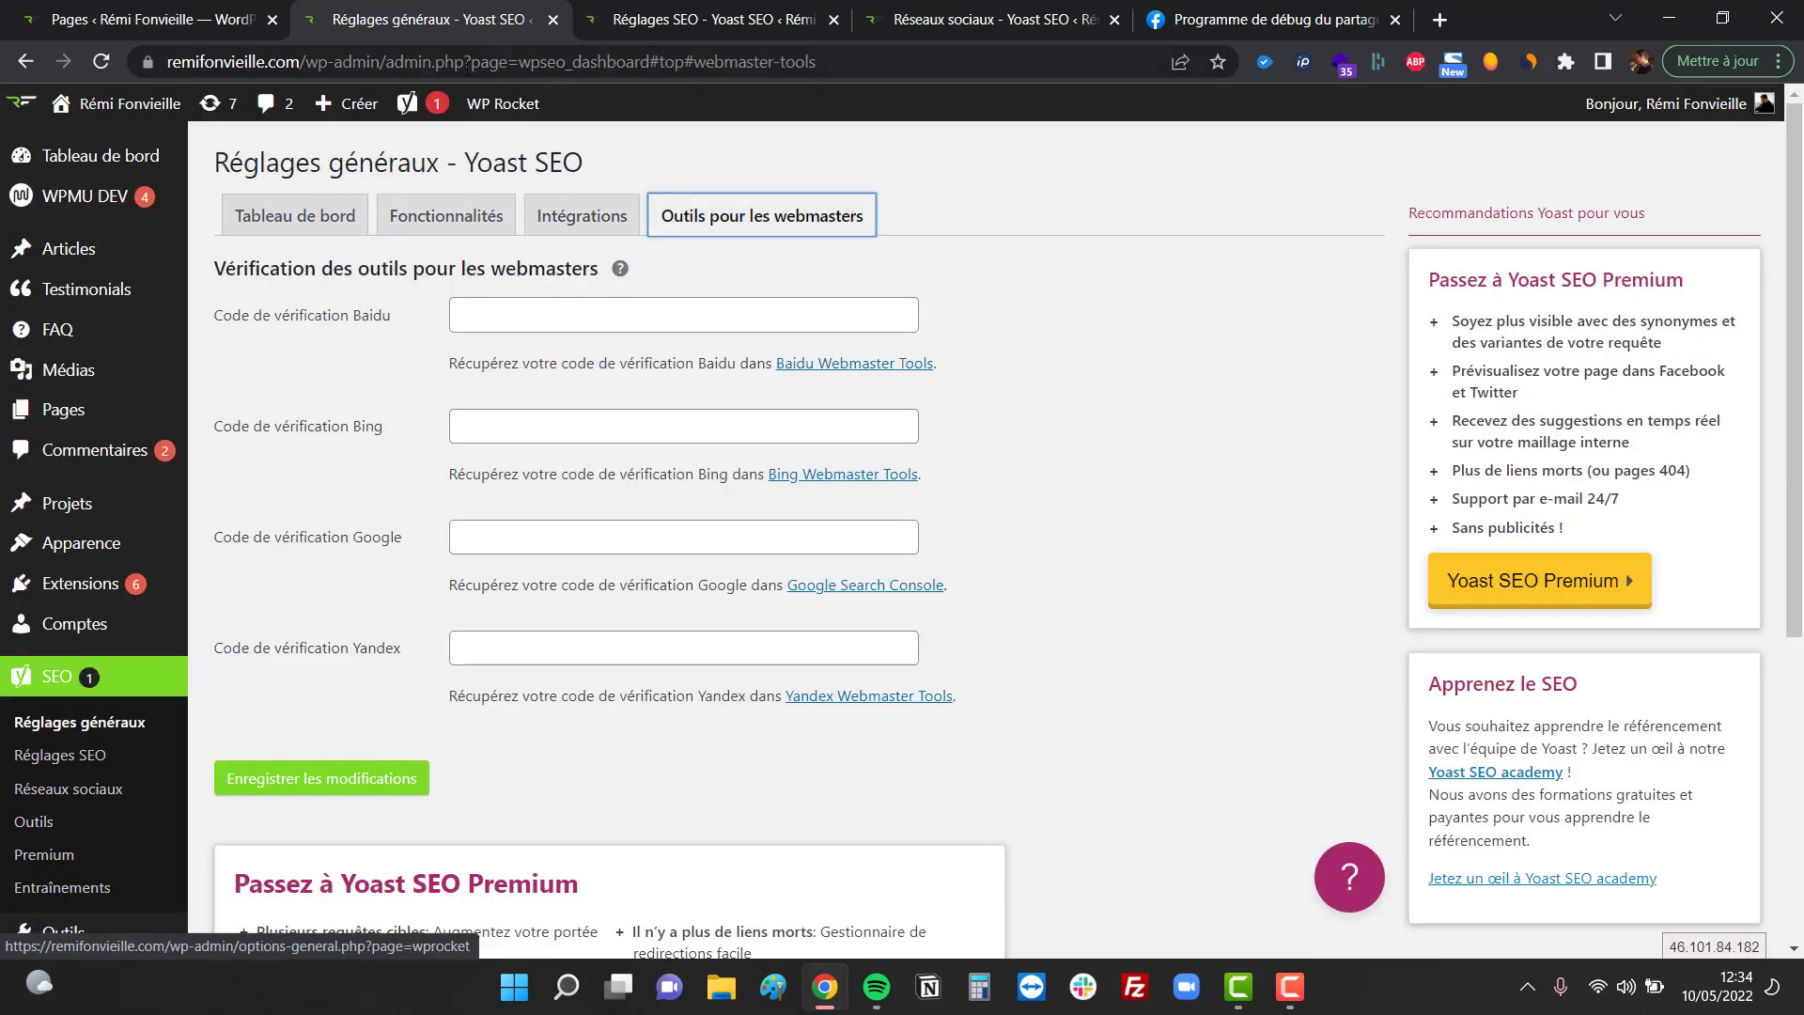
middle_click(464, 18)
- Examine the Knowledge Graph & Schema.org section of Yoast's SEO settings, including the entity-or-person choice and the avatar/logo image
scroll(1043, 468, "down", 1)
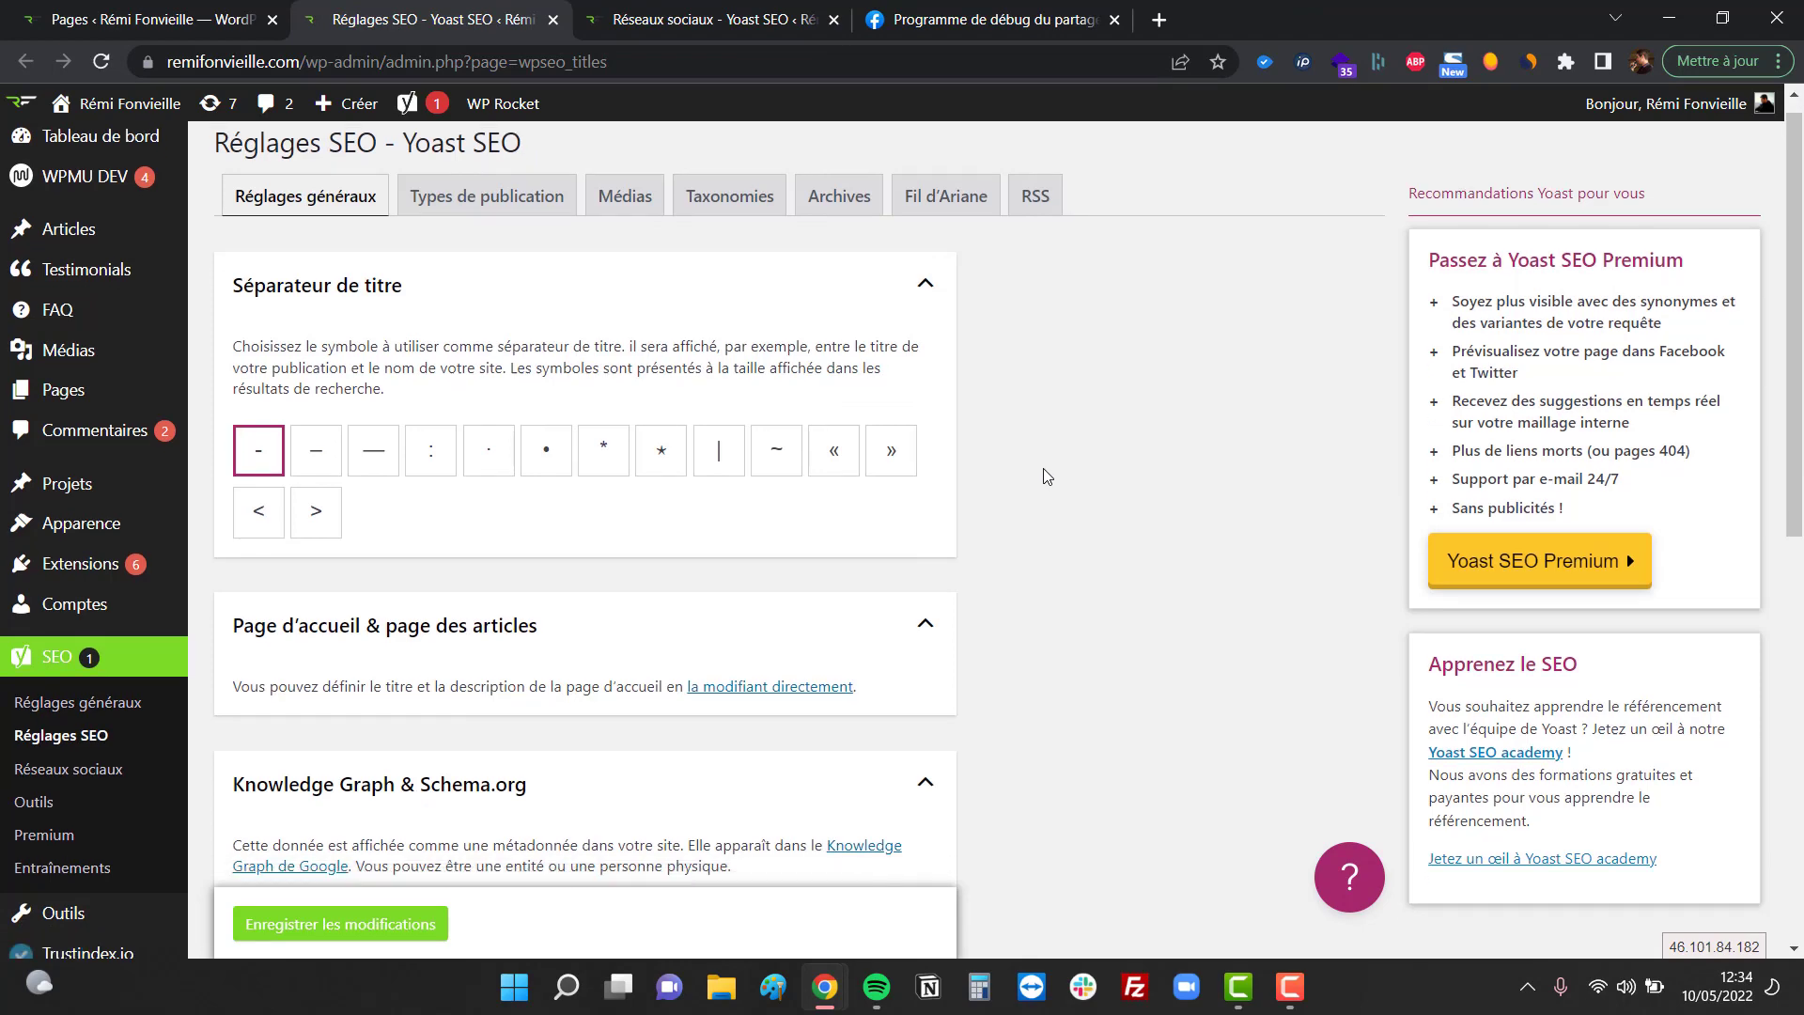
scroll(1051, 470, "down", 3)
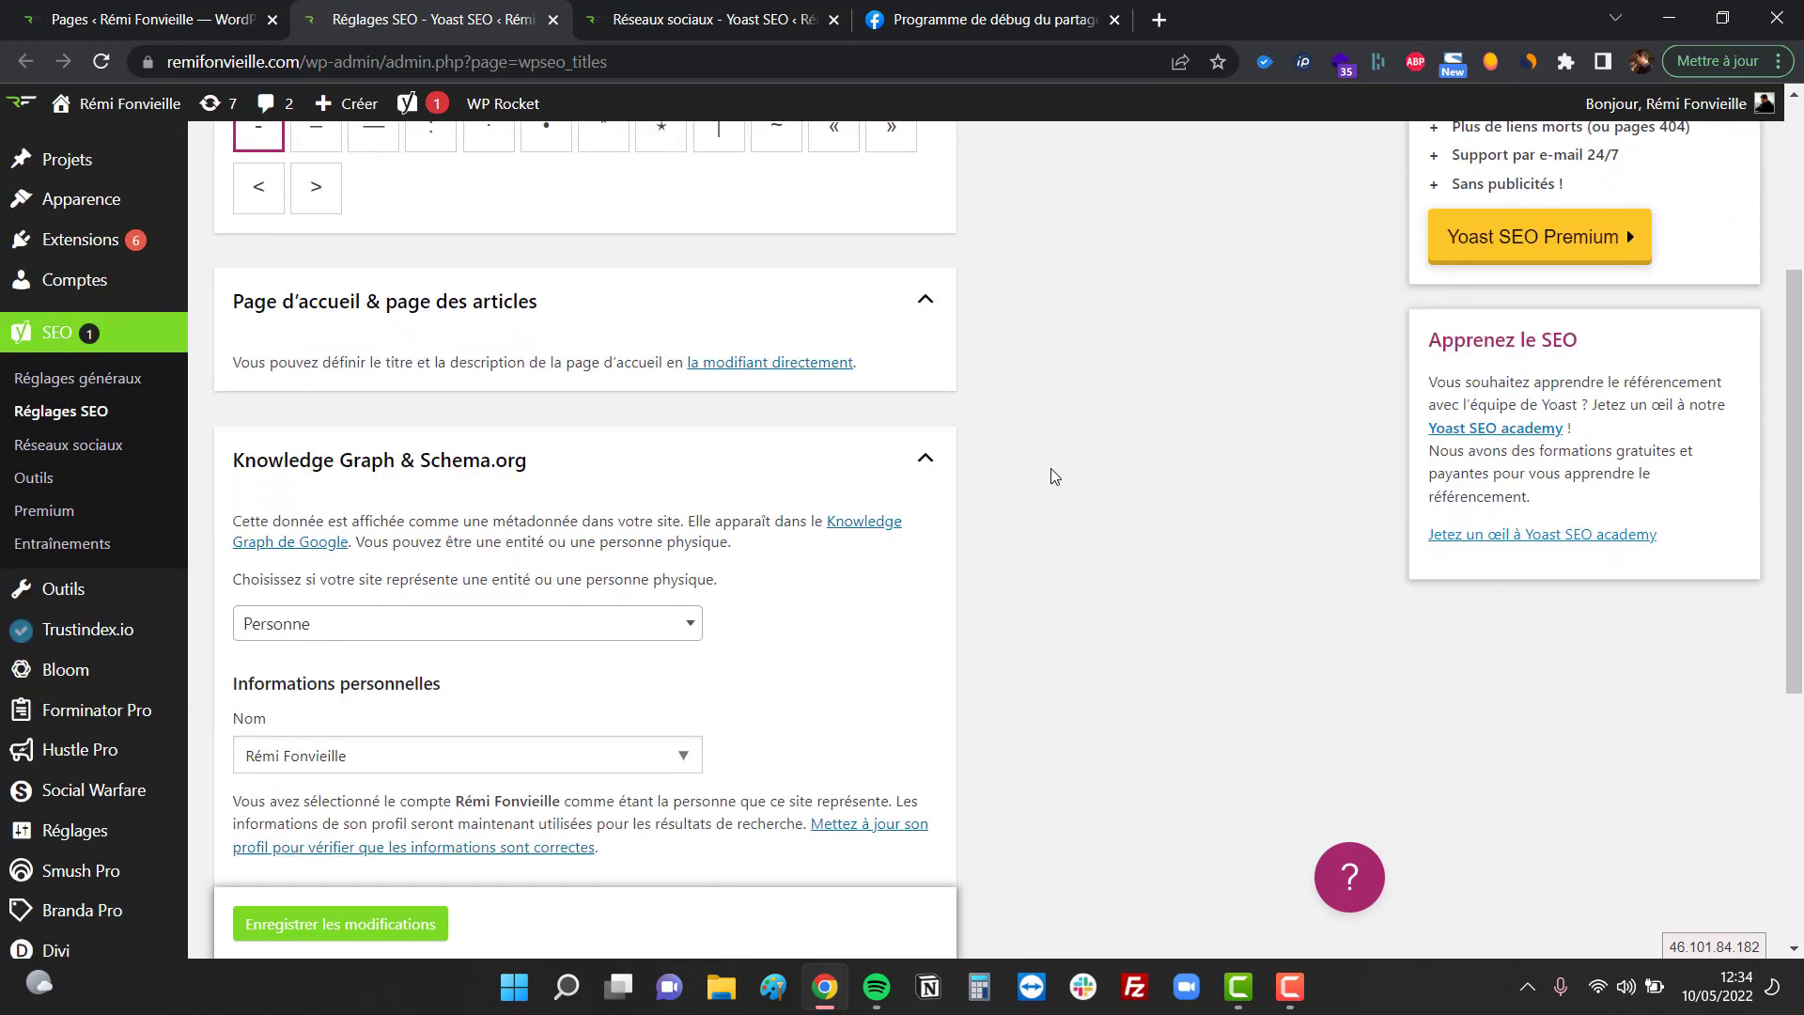
scroll(1052, 475, "down", 1)
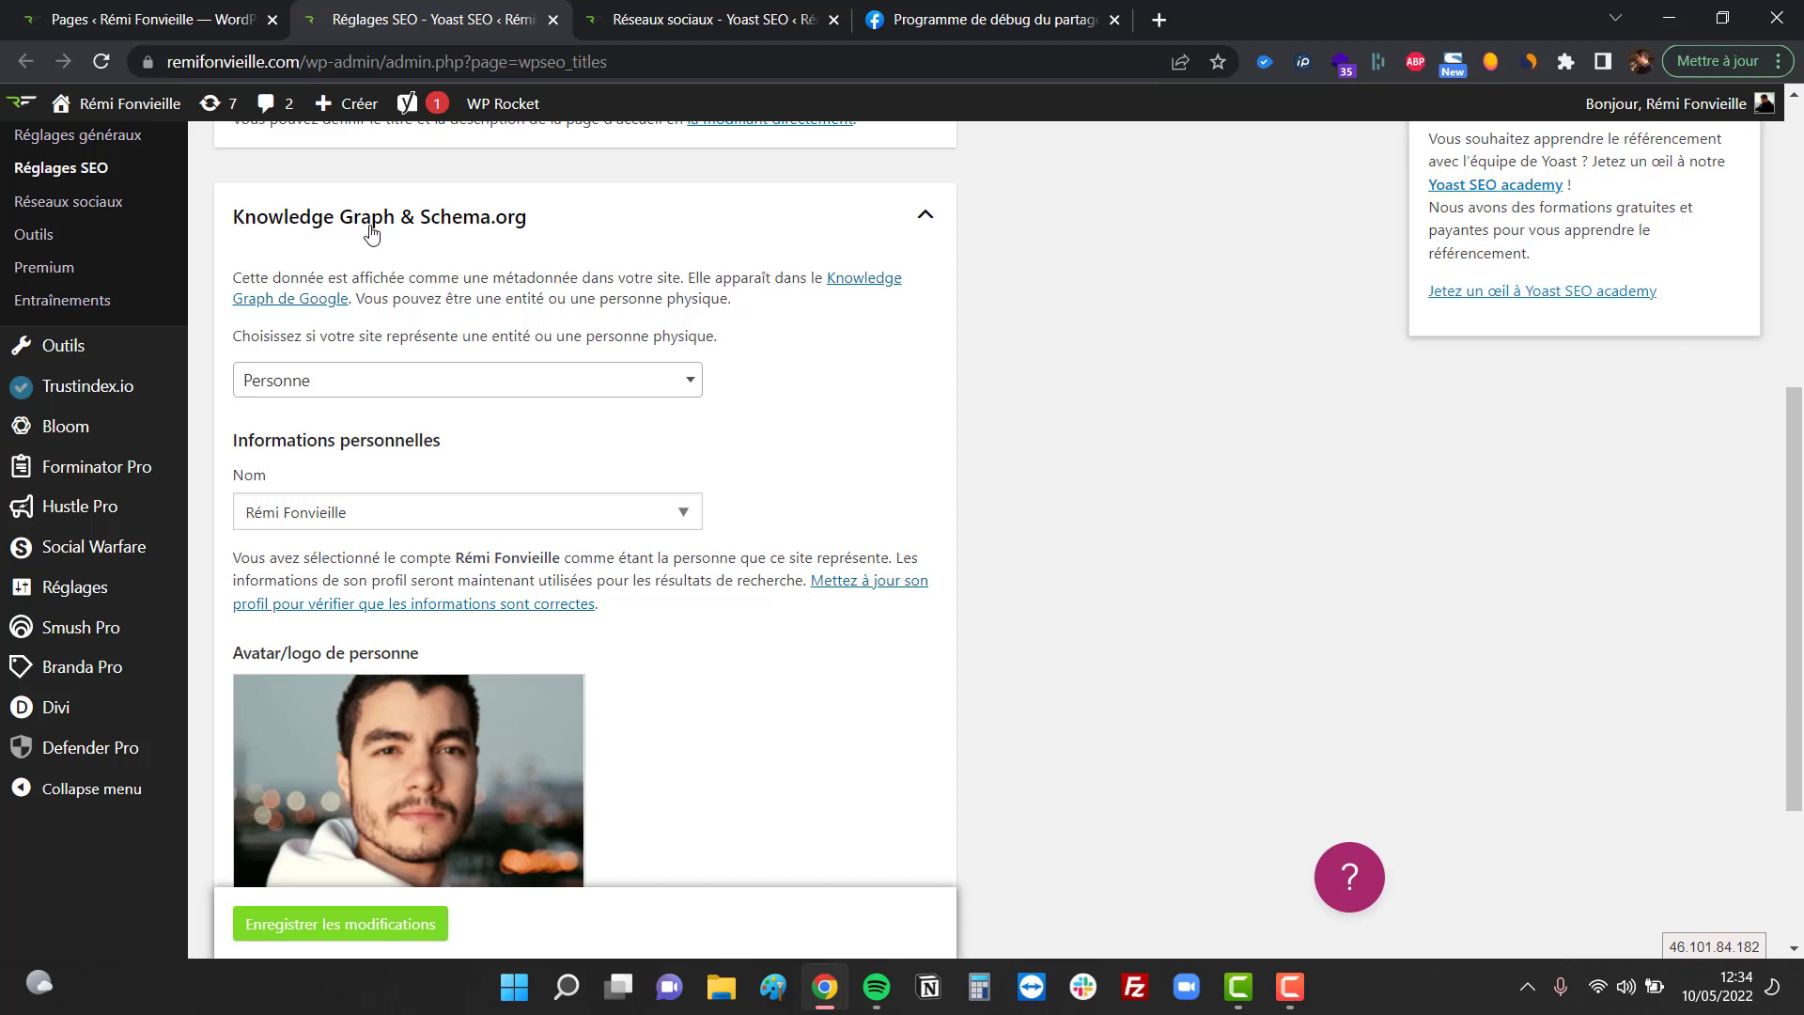
scroll(849, 355, "down", 1)
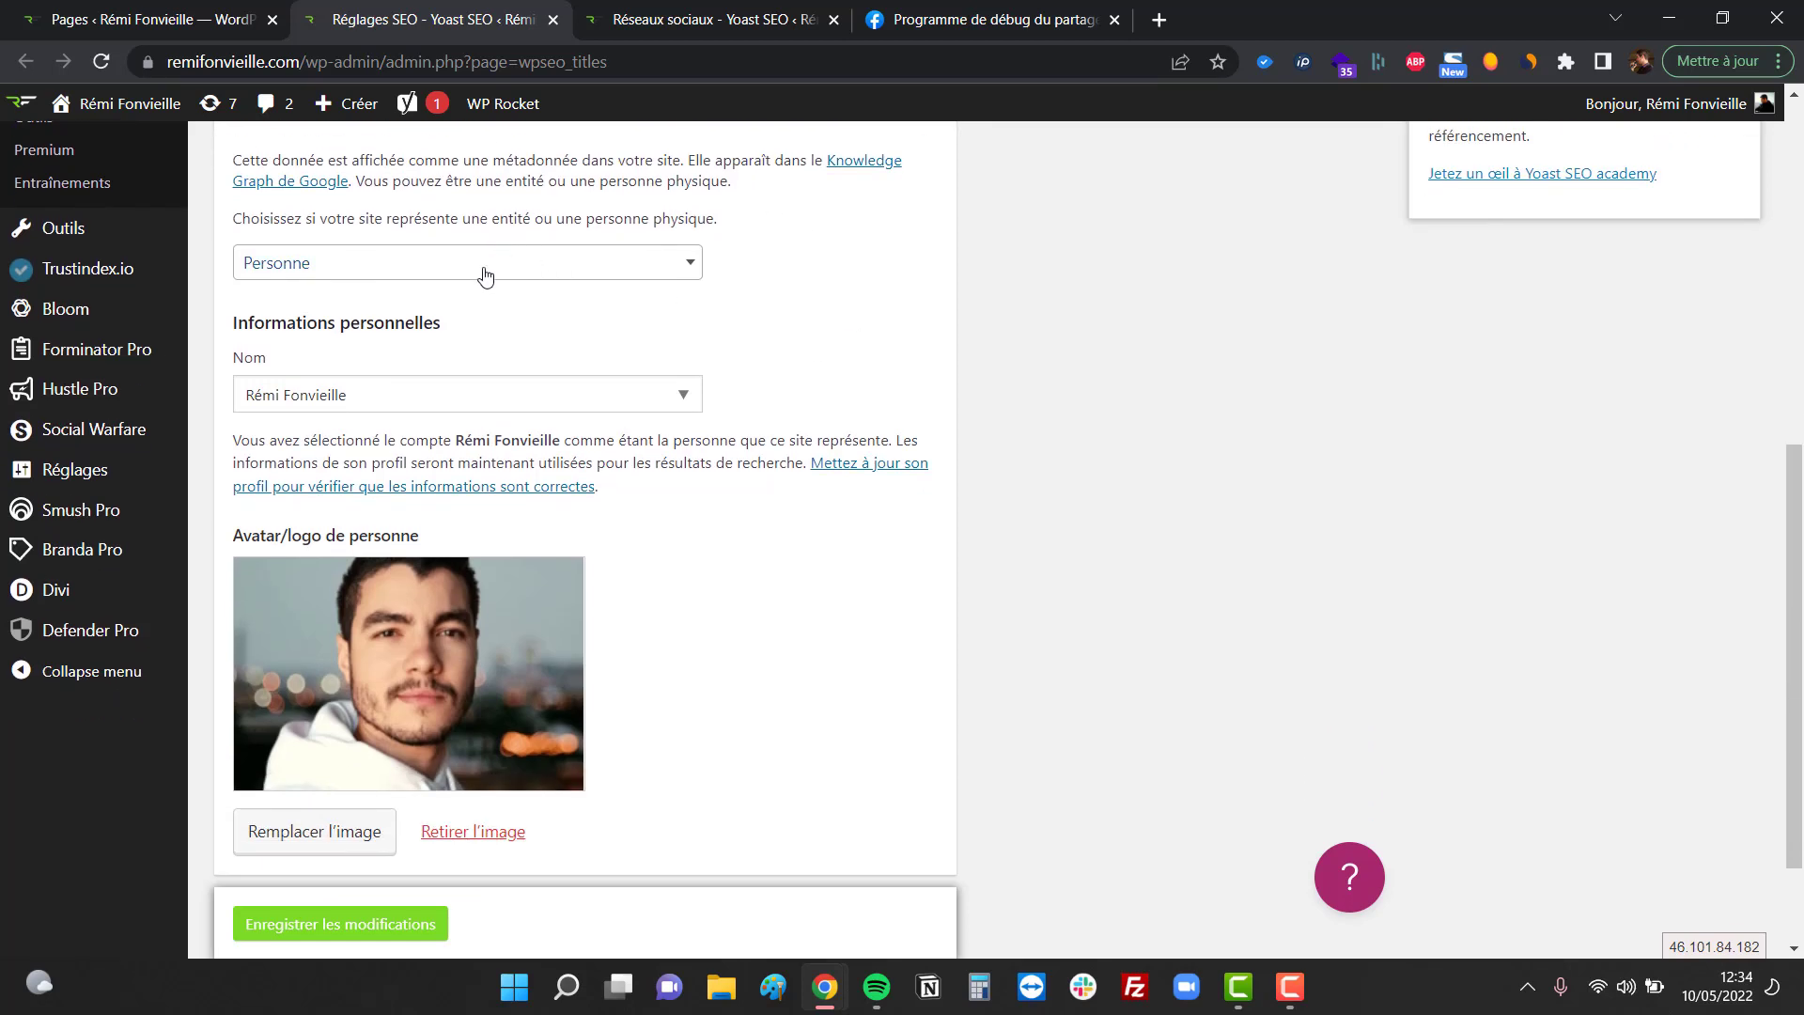
left_click(542, 272)
left_click(543, 275)
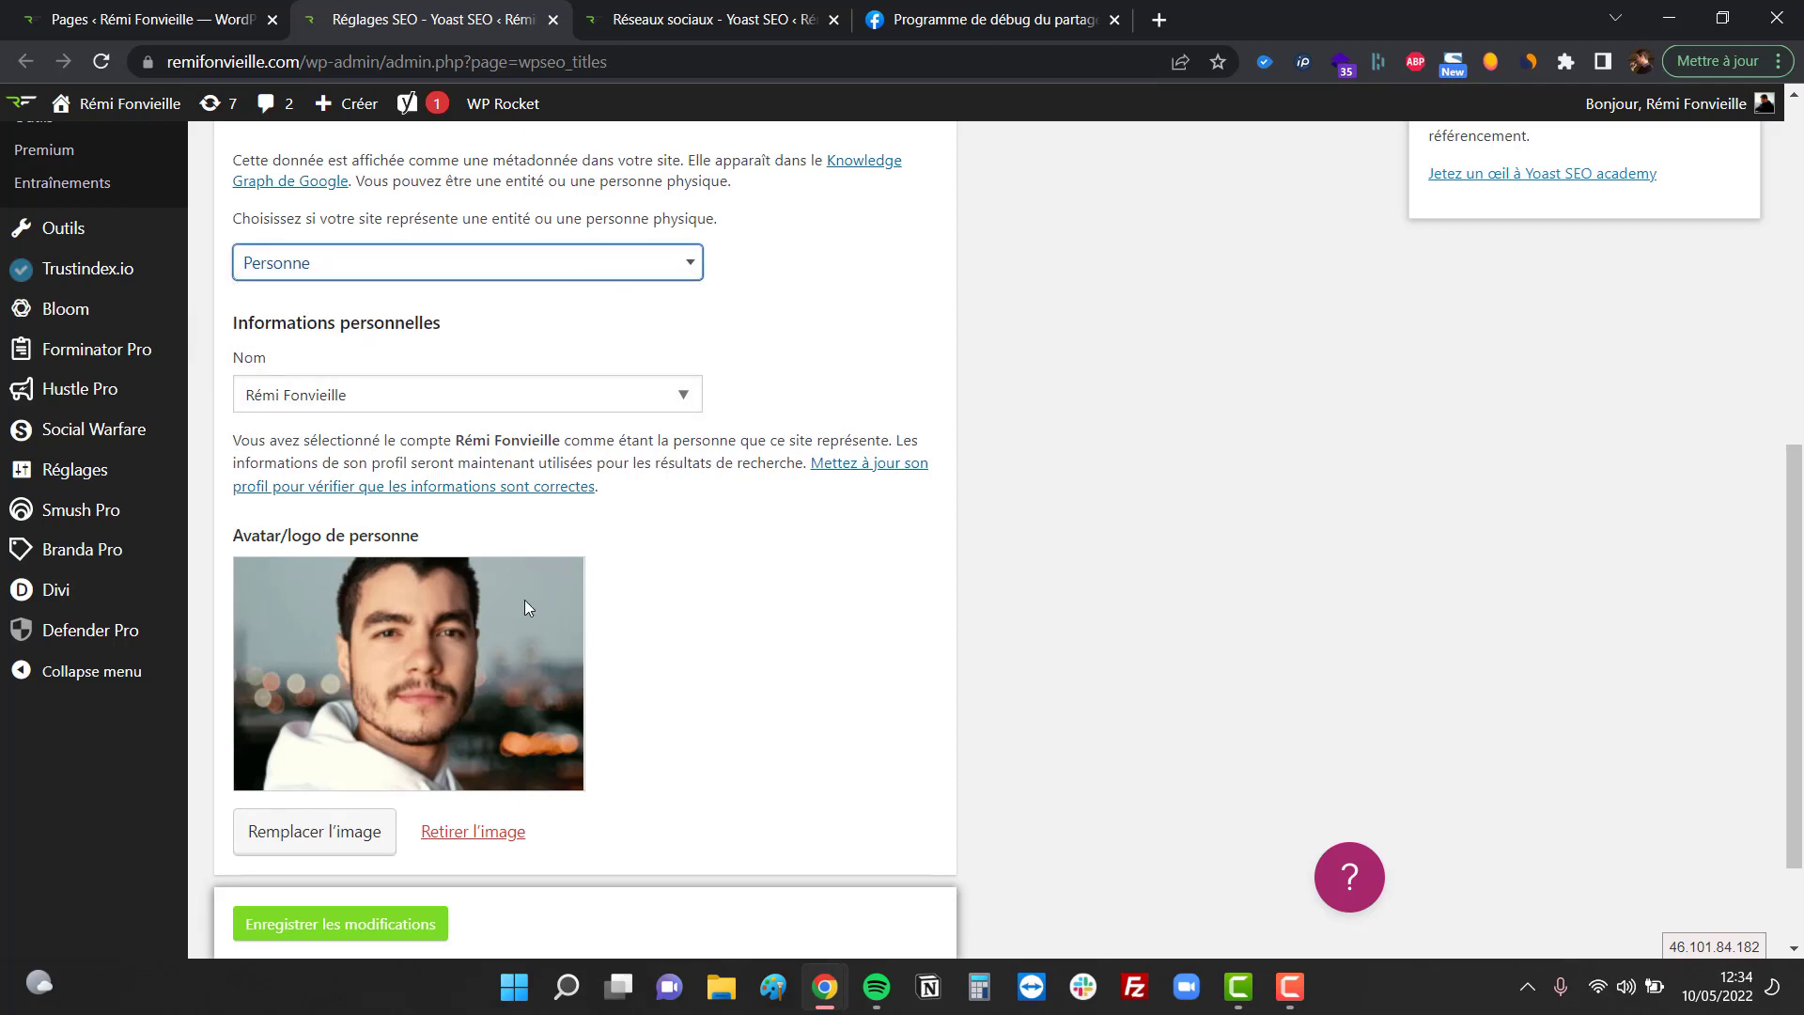
- Check the rest of the person avatar/logo setting in Yoast's SEO settings and close that page
scroll(471, 615, "down", 1)
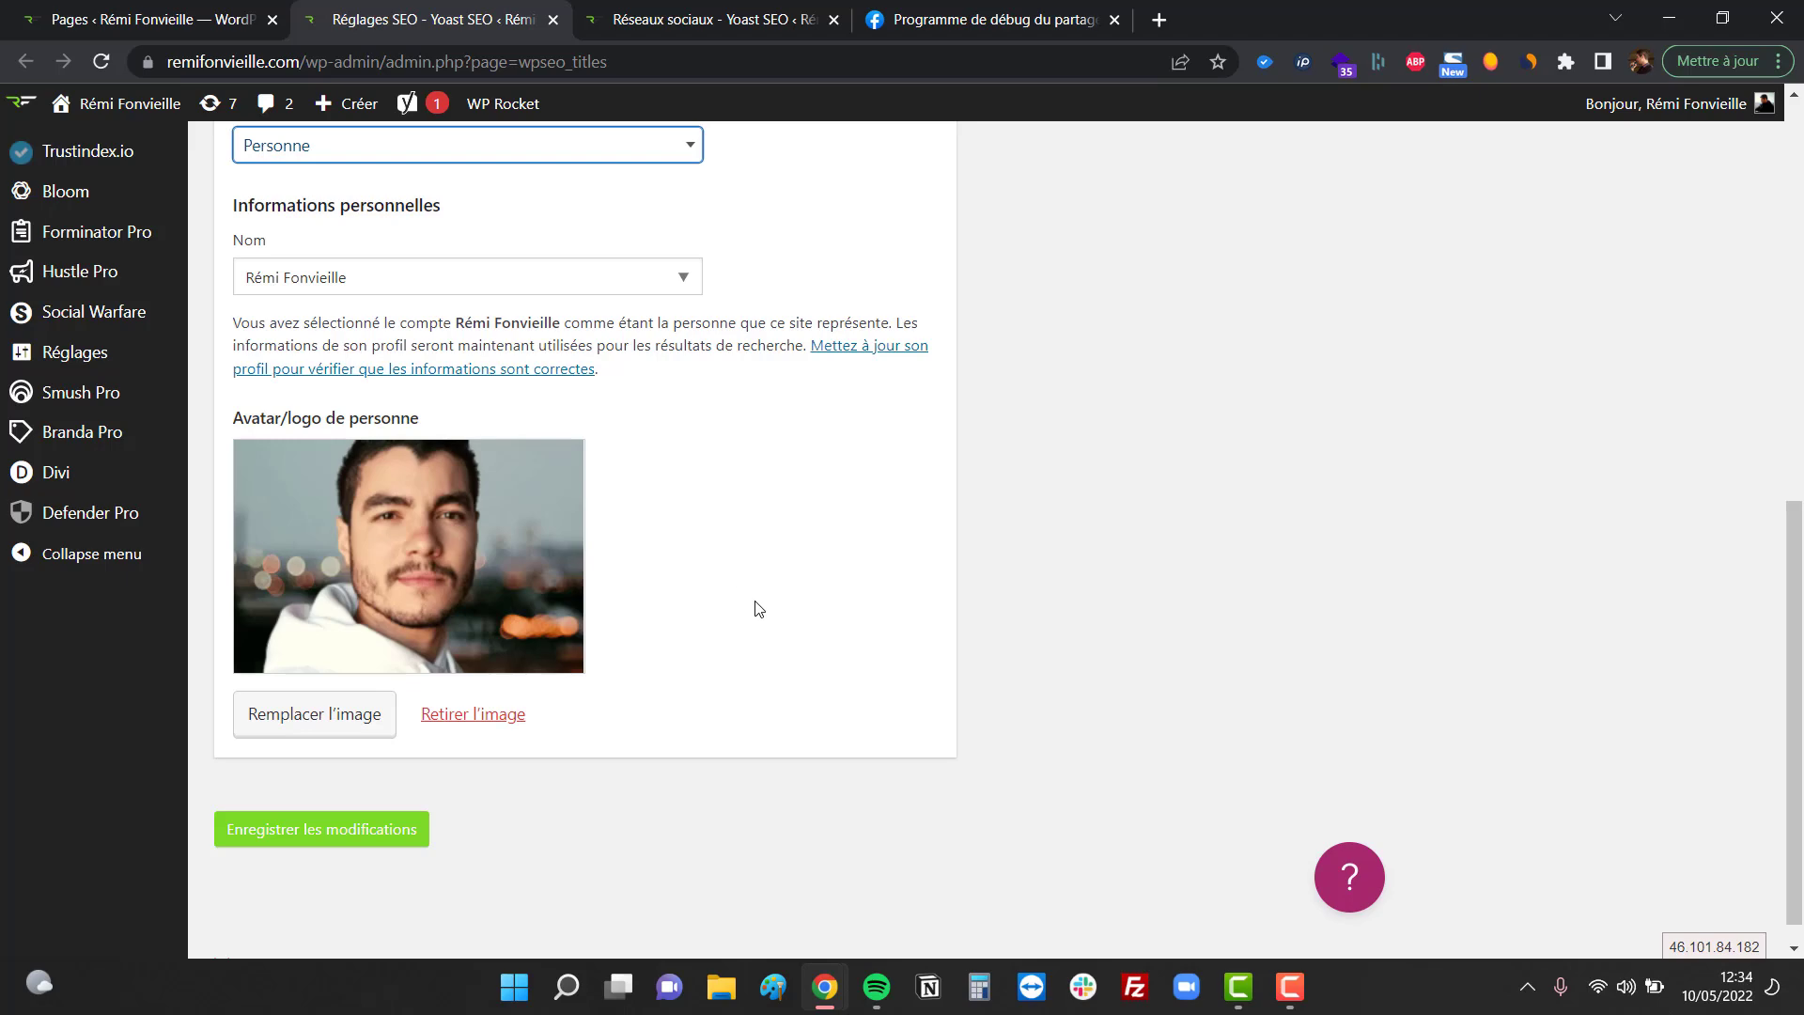
scroll(747, 596, "up", 7)
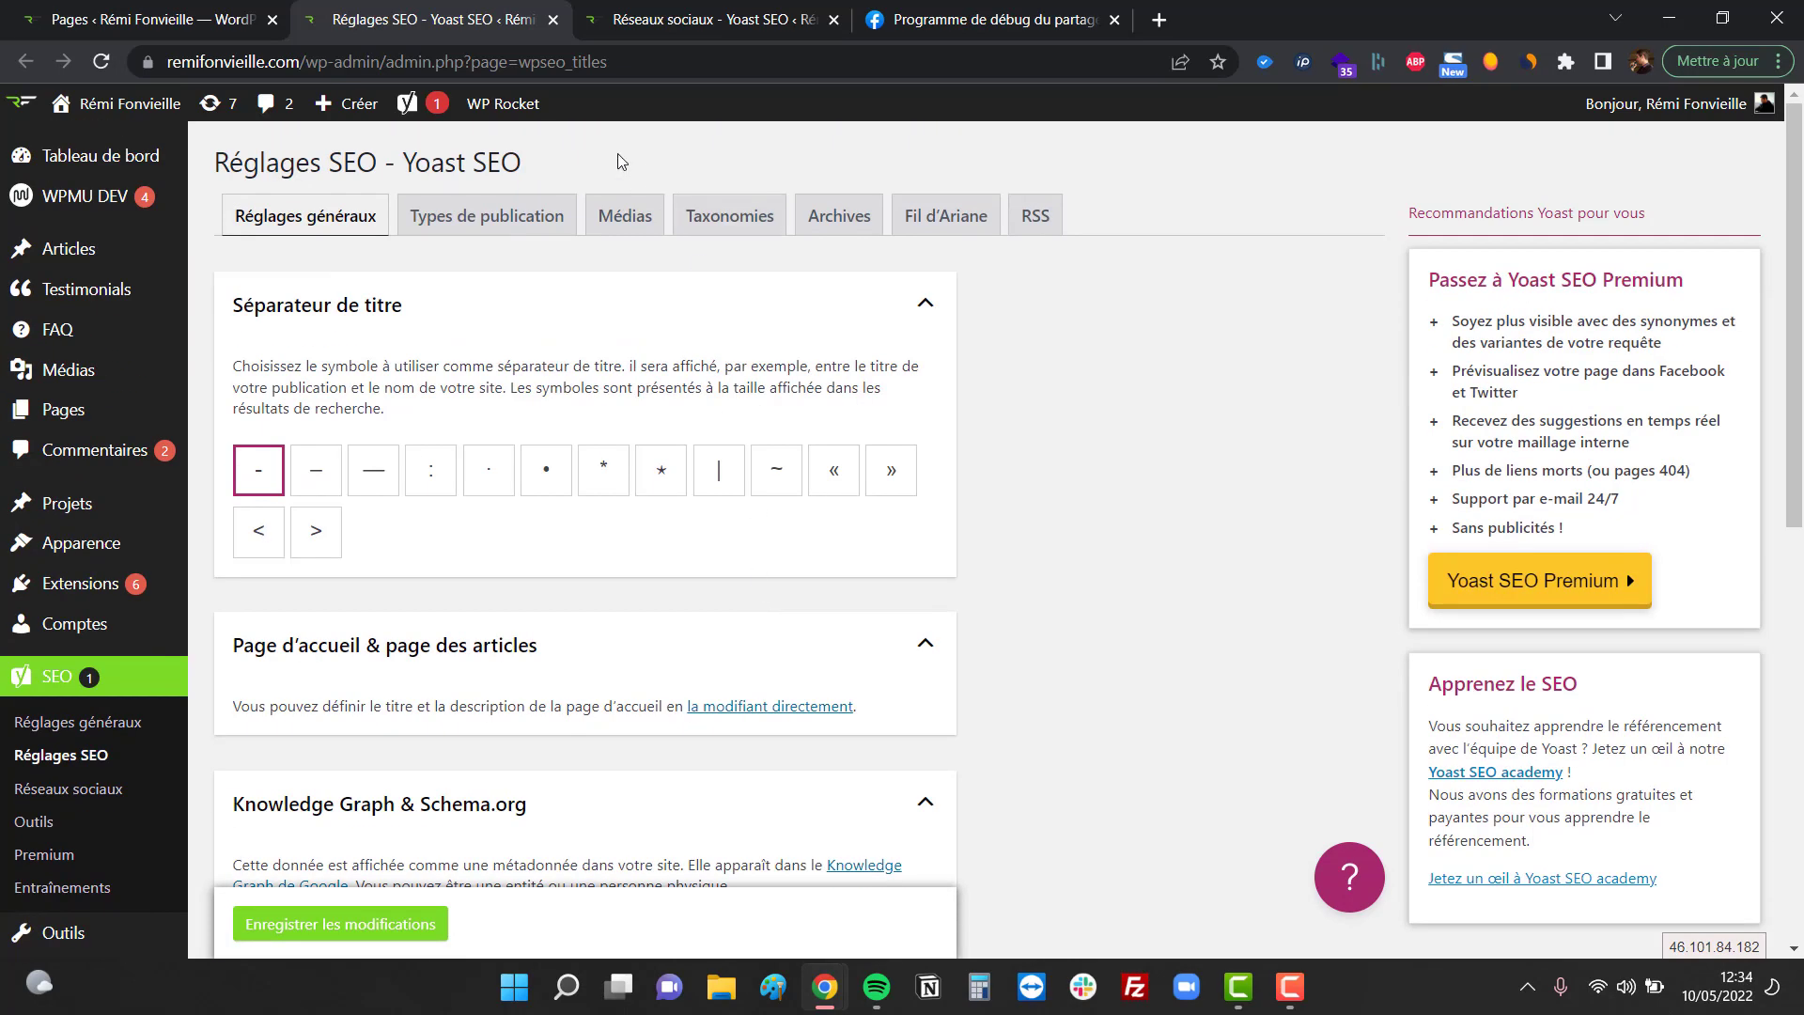
middle_click(491, 30)
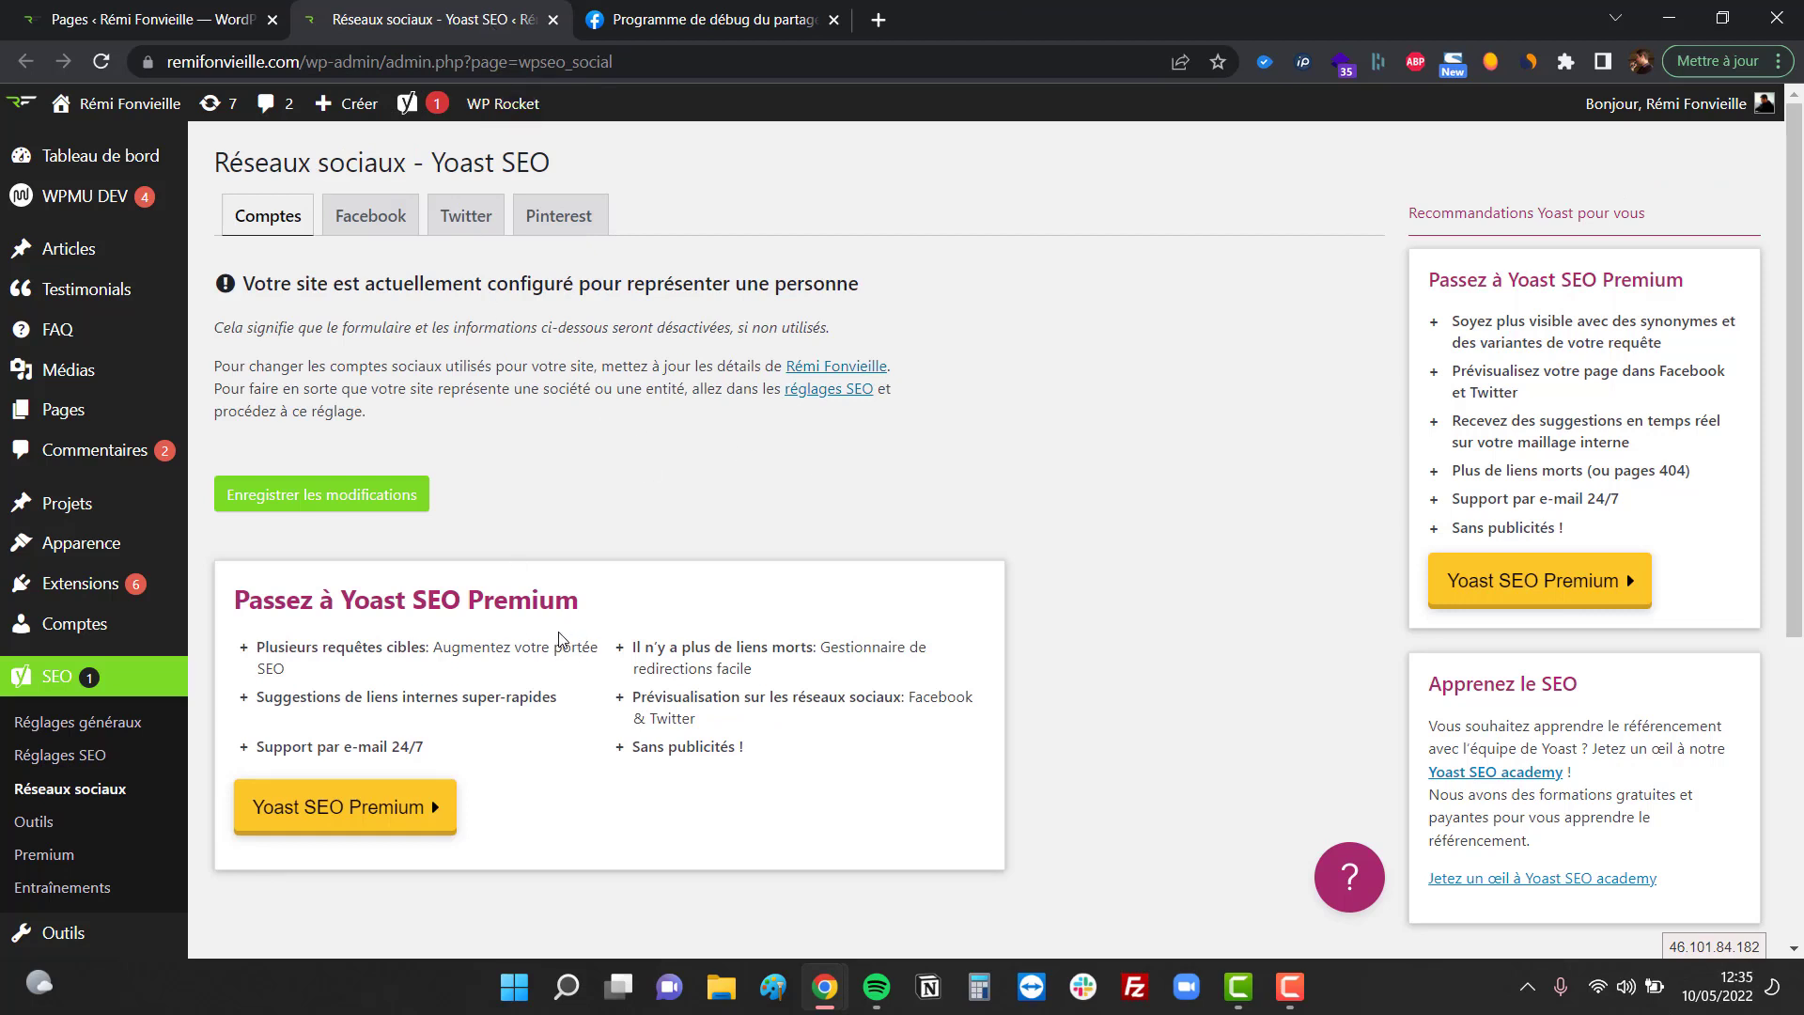
- Examine the OpenGraph metadata option and default image in Yoast's Facebook settings, and close the social networks page
left_click(370, 215)
scroll(876, 443, "down", 1)
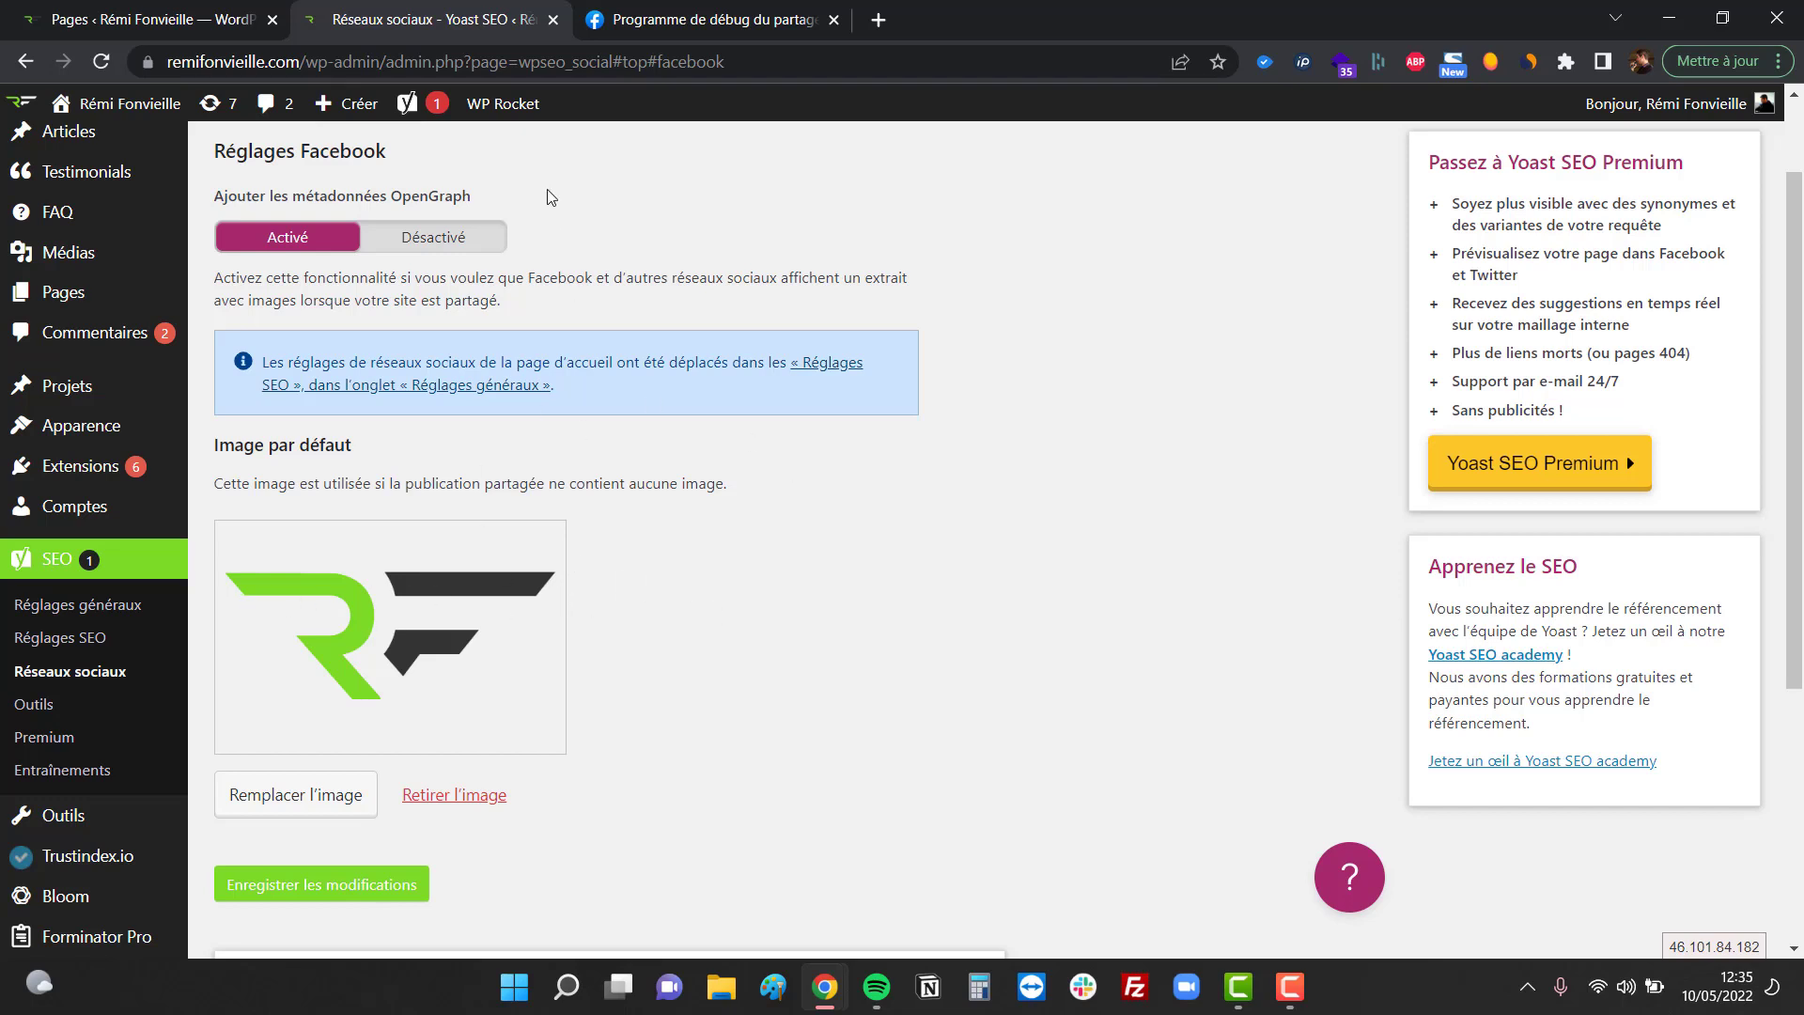
middle_click(482, 26)
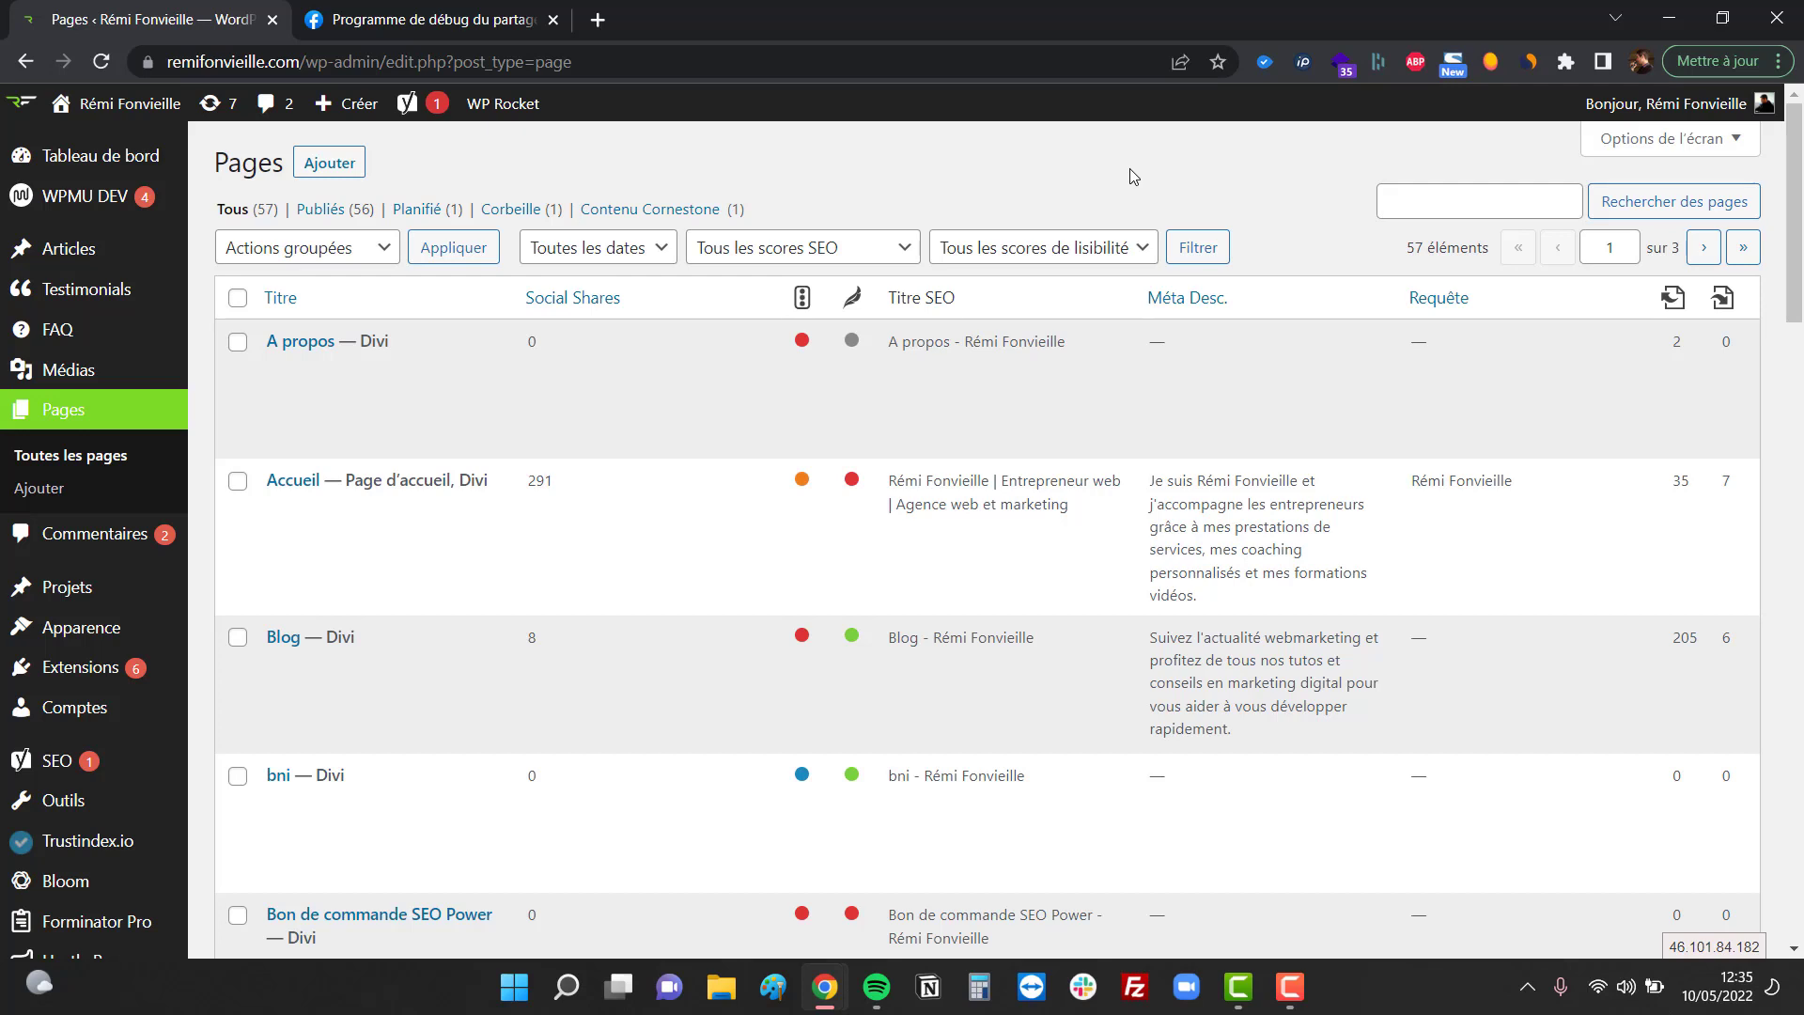
- Switch to Facebook's sharing debugger and review the page's link preview, comparing back and forth with the WordPress Pages list
left_click(476, 28)
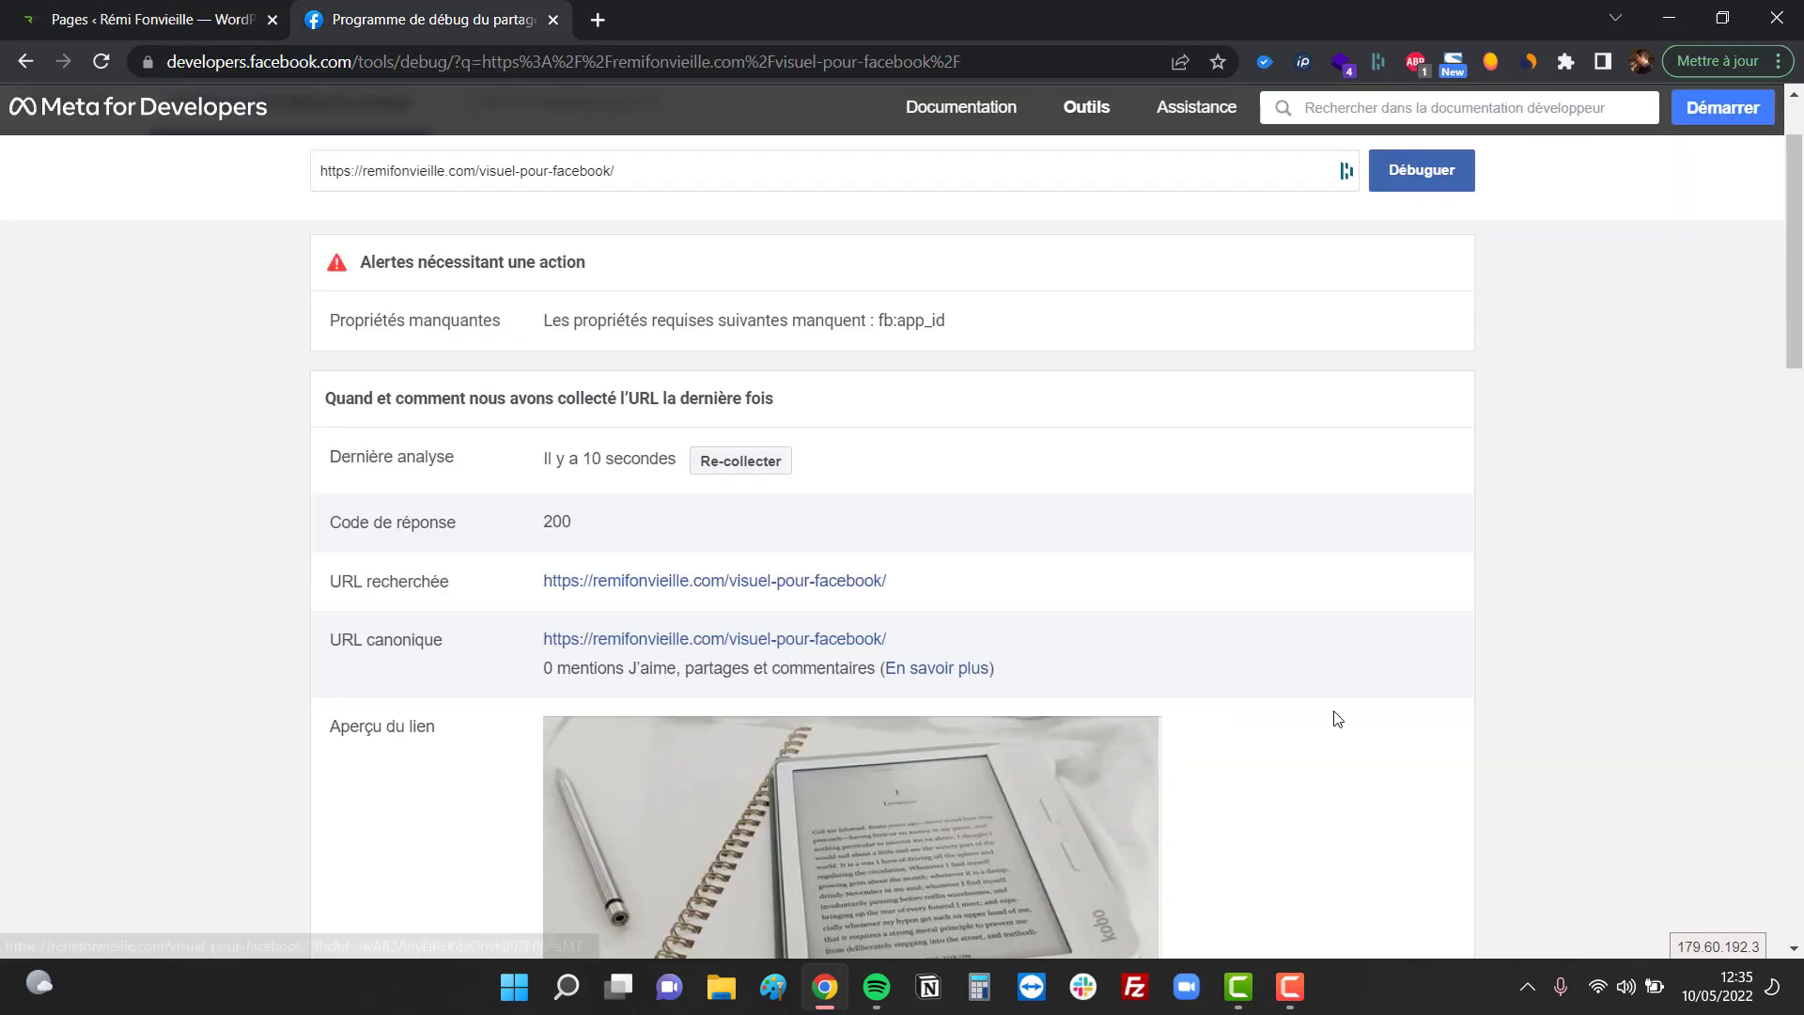
scroll(1334, 733, "down", 3)
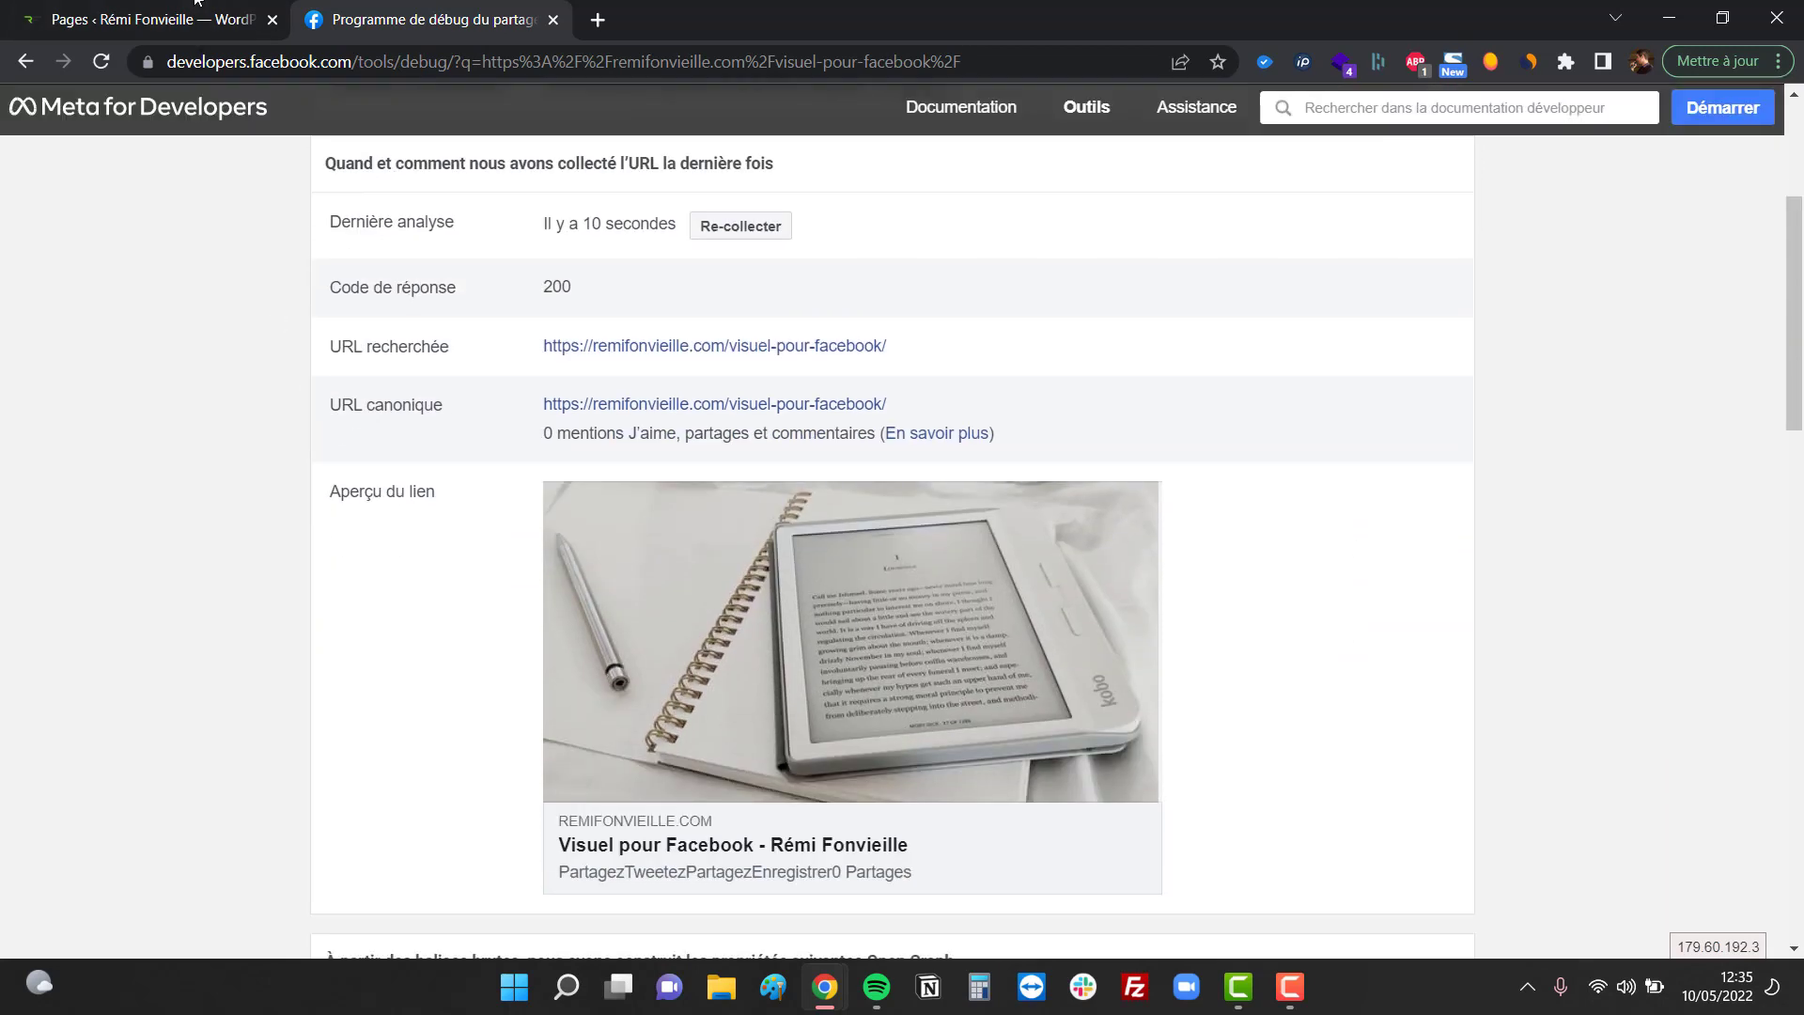
left_click(193, 28)
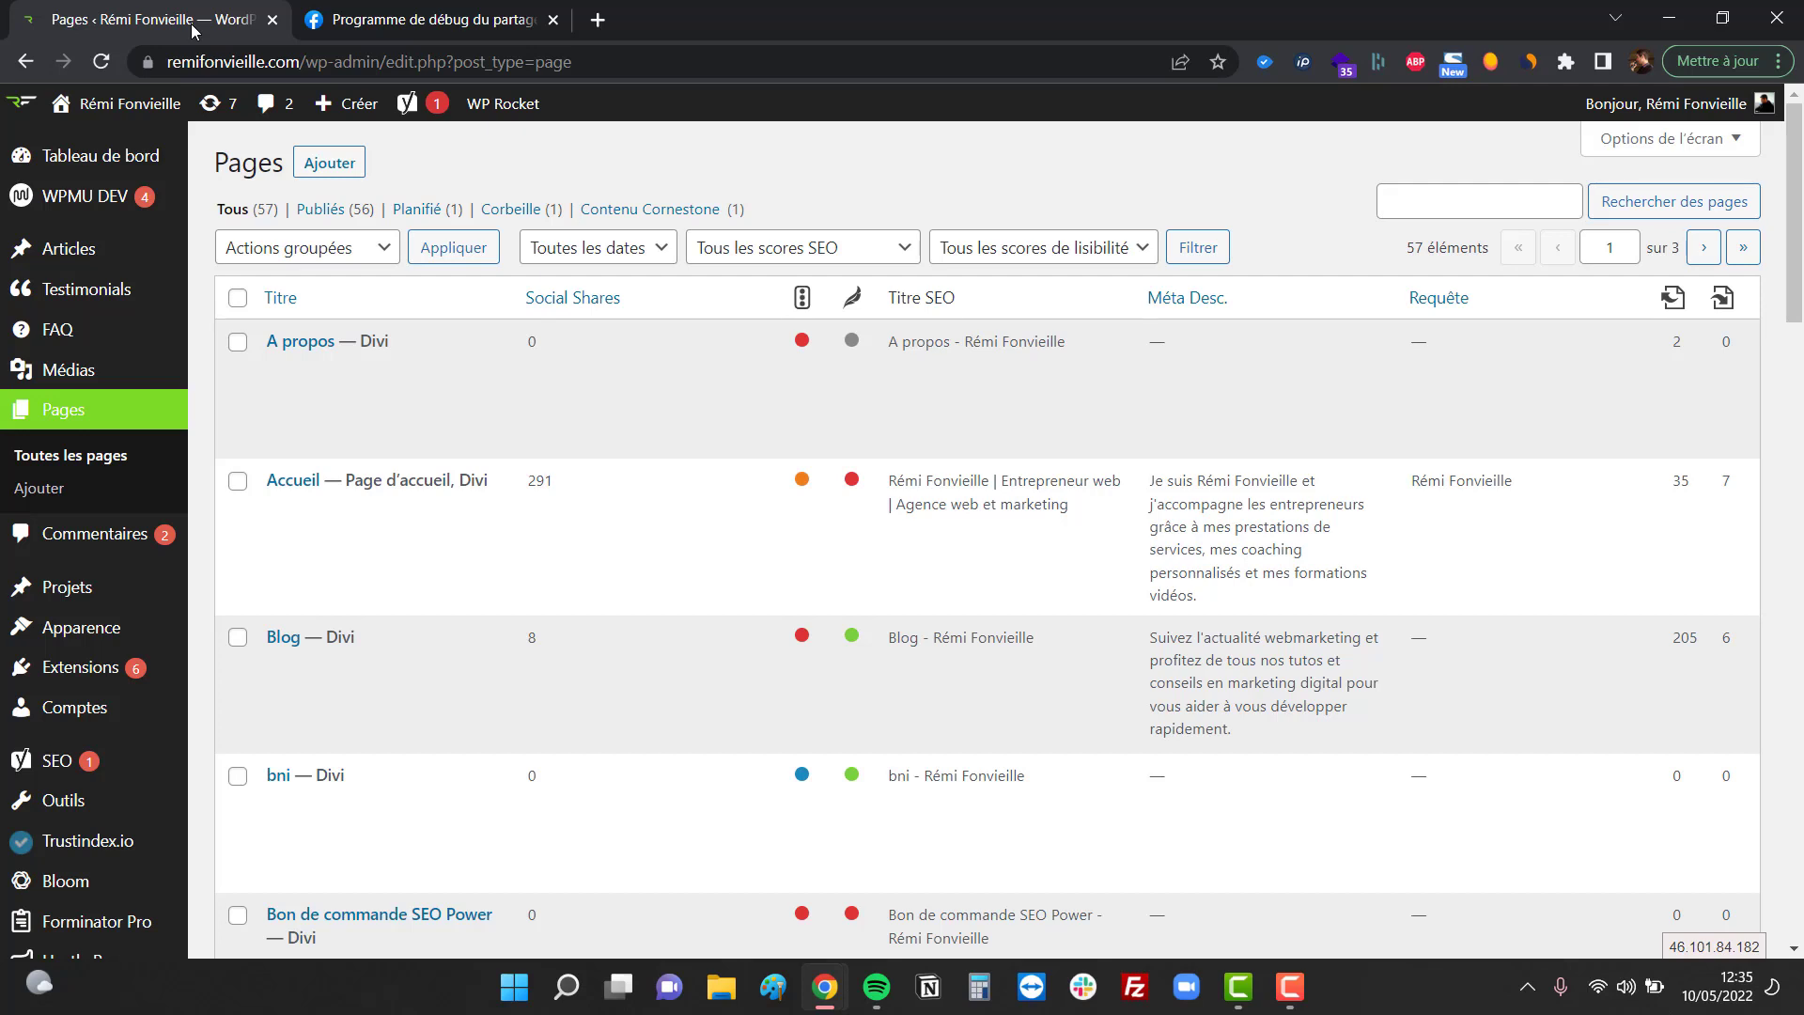
left_click(434, 25)
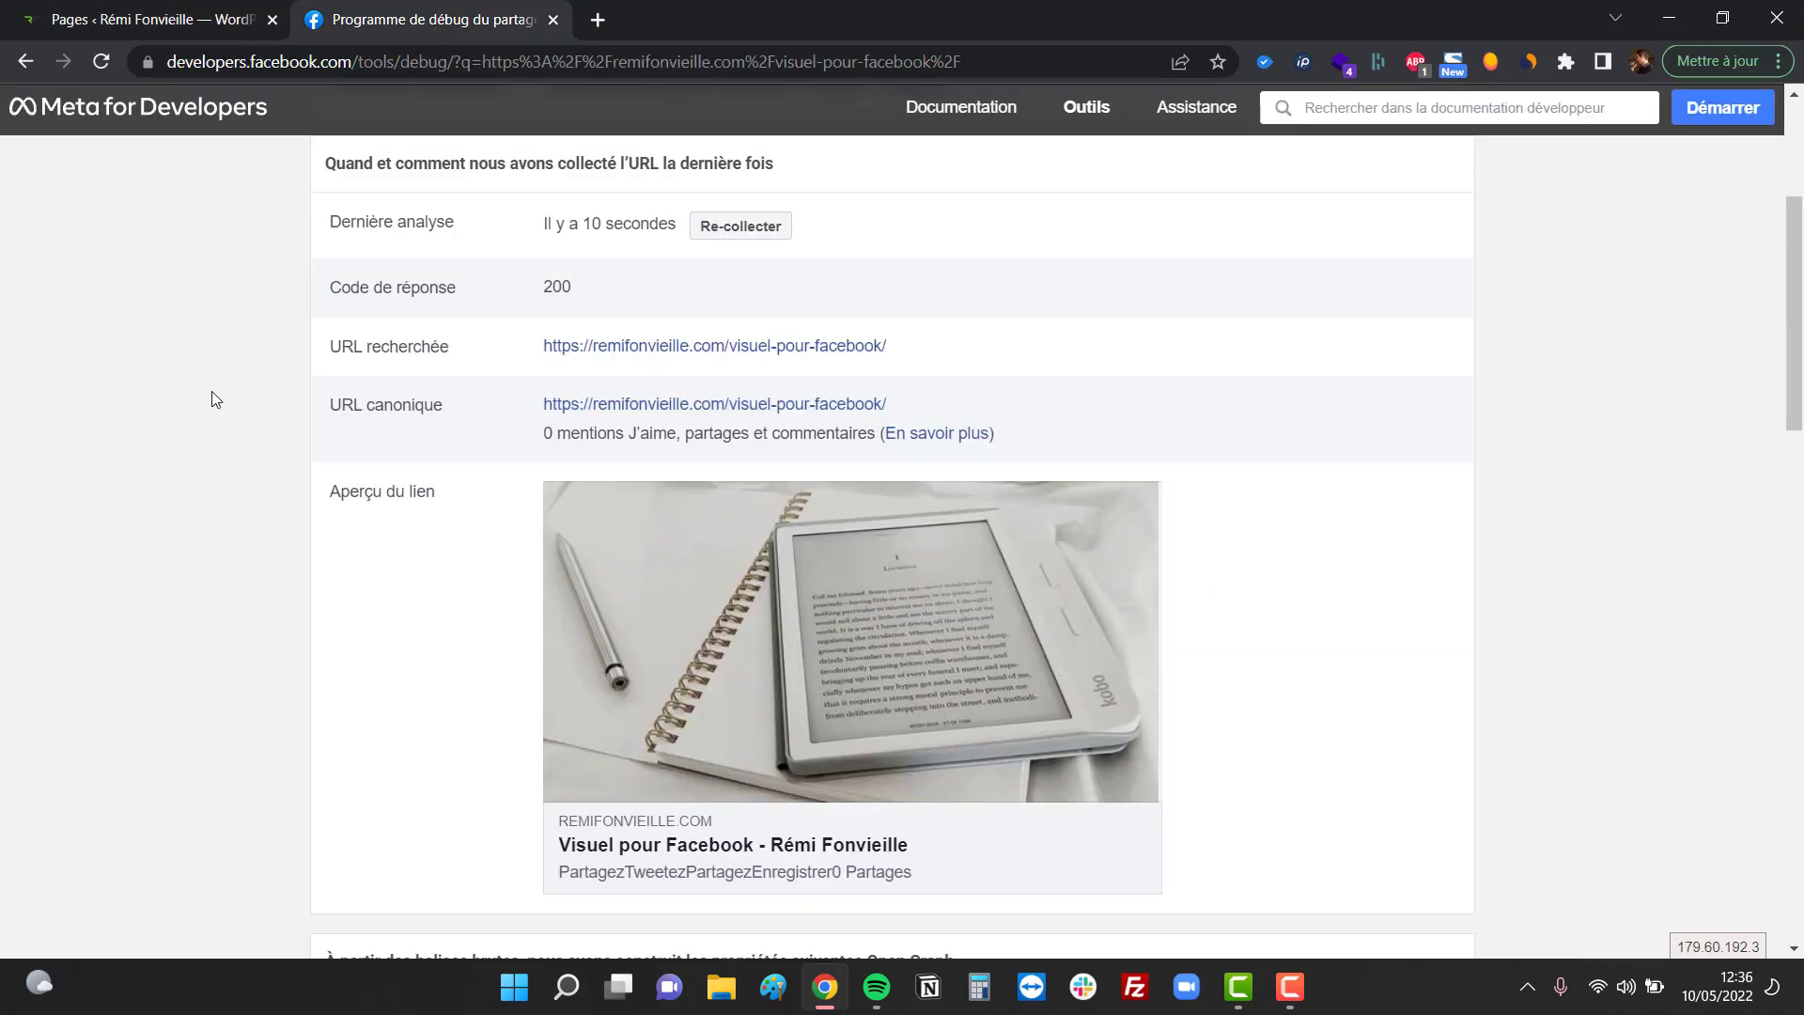